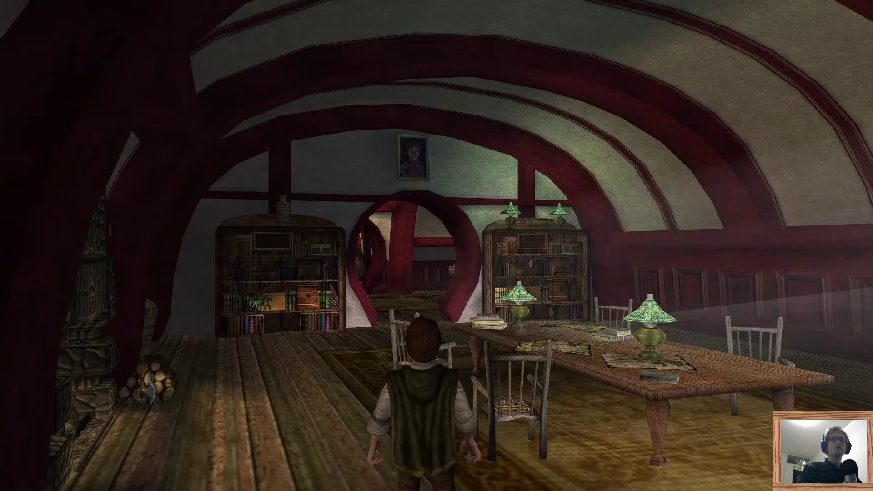
Quit the running game and confirm leaving the current session.
{"action": "key", "text": "Escape"}
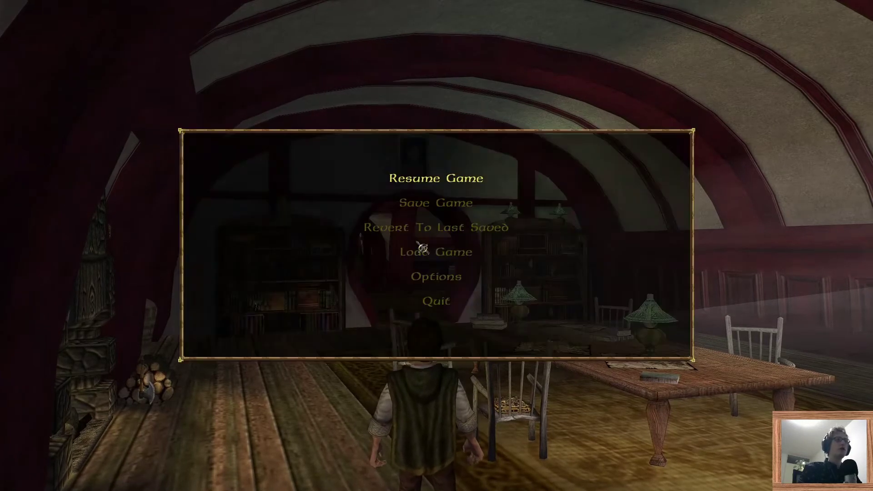
{"action": "left_click", "coordinate": [447, 313]}
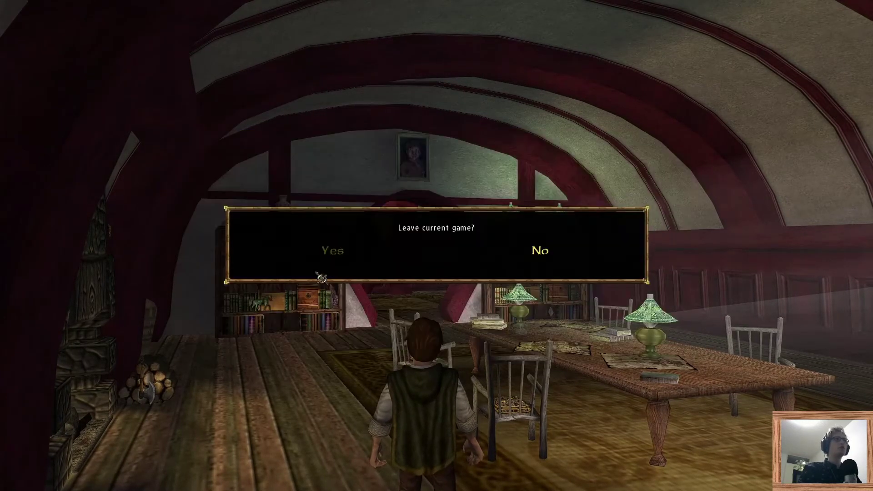
{"action": "left_click", "coordinate": [332, 264]}
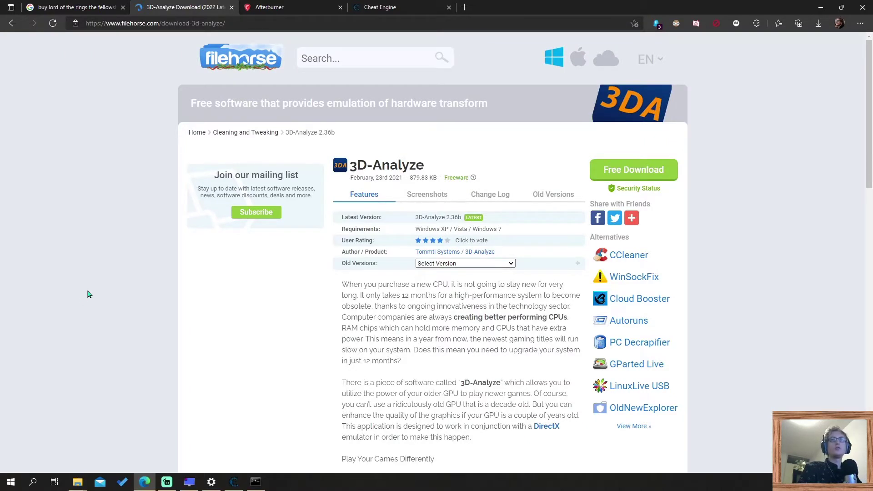
Look at the search results for buying the Fellowship of the Ring PC game and at the LOTR Fellowship installation folder.
{"action": "left_click", "coordinate": [90, 9]}
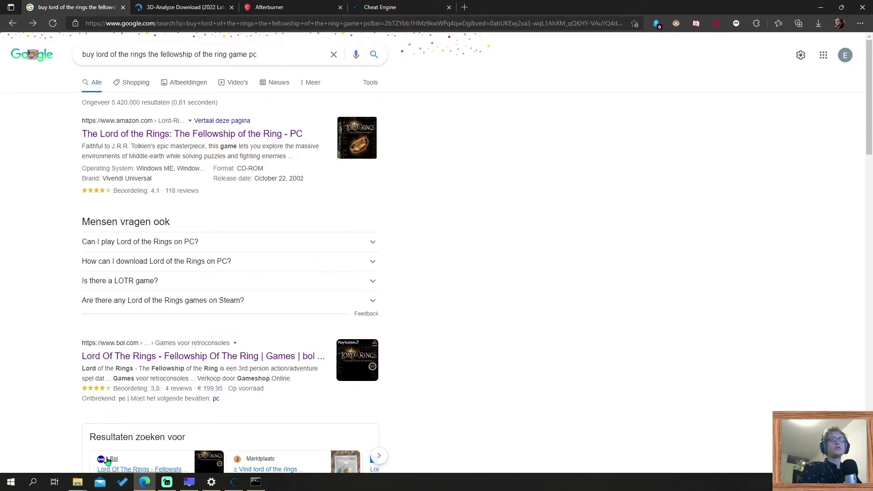
{"action": "left_click", "coordinate": [77, 479]}
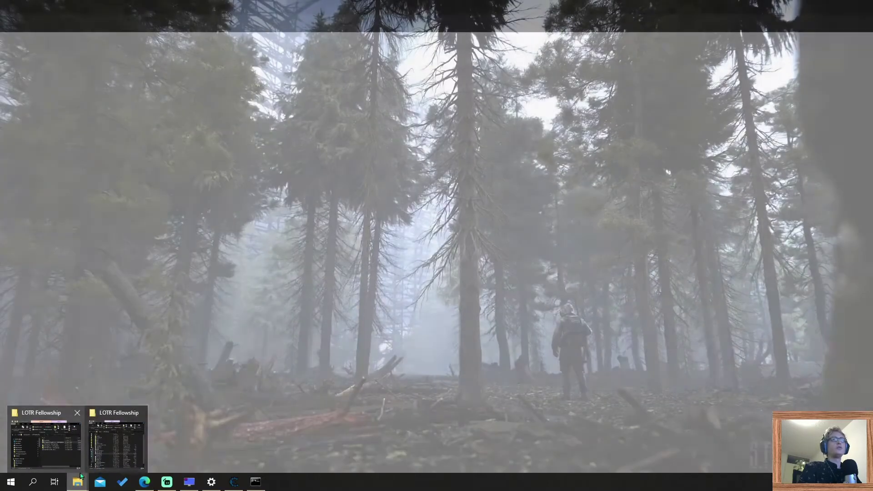
{"action": "left_click", "coordinate": [113, 444]}
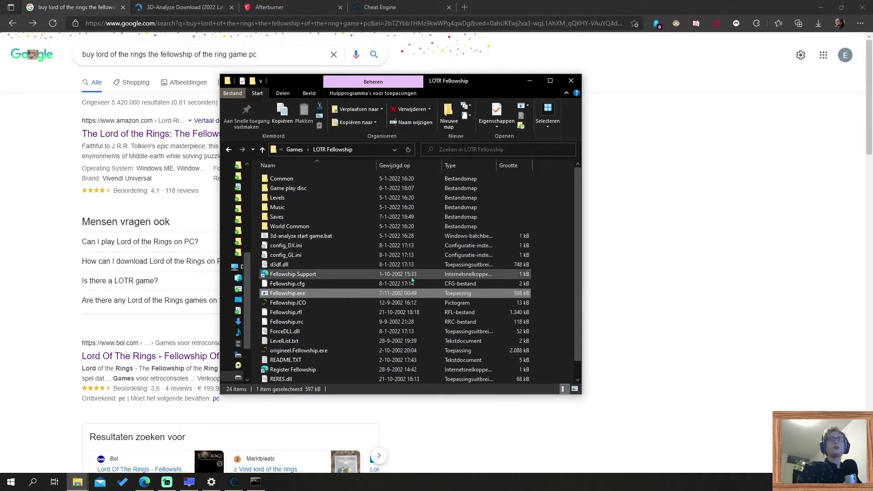
{"action": "left_click", "coordinate": [643, 244]}
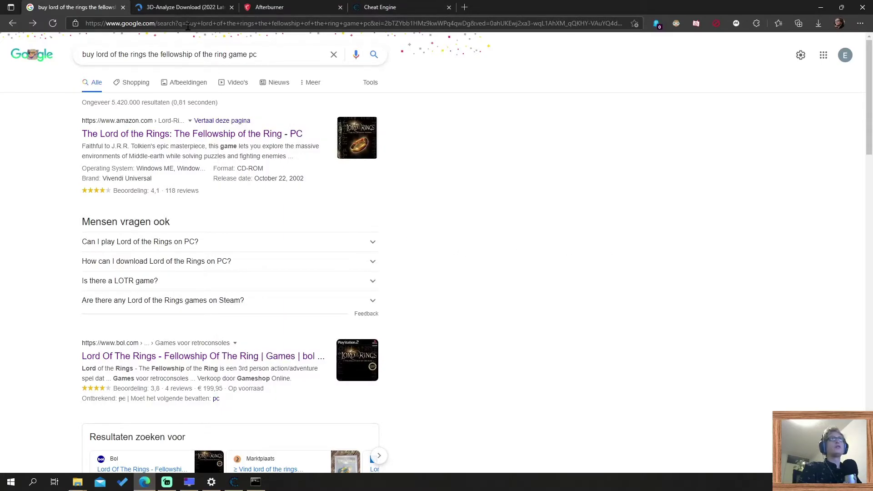
Look through the 3D-Analyze download page on FileHorse.
{"action": "left_click", "coordinate": [186, 8]}
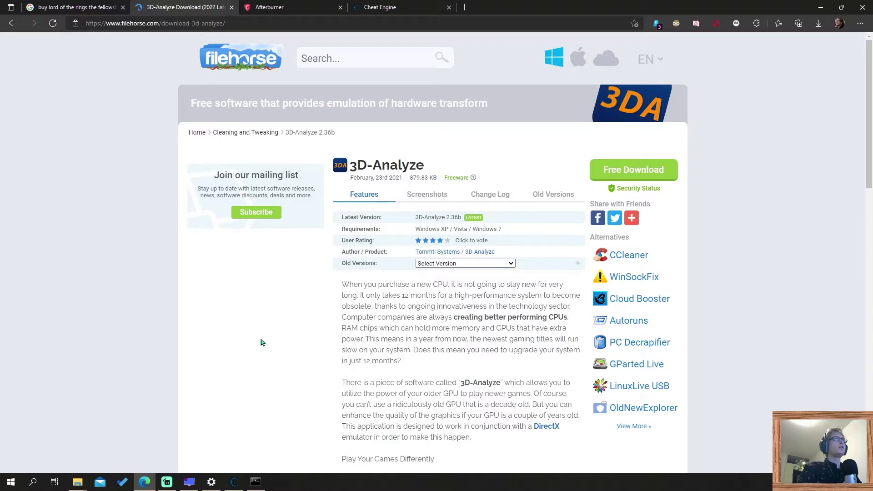
{"action": "scroll", "coordinate": [431, 342], "scroll_direction": "down", "scroll_amount": 10}
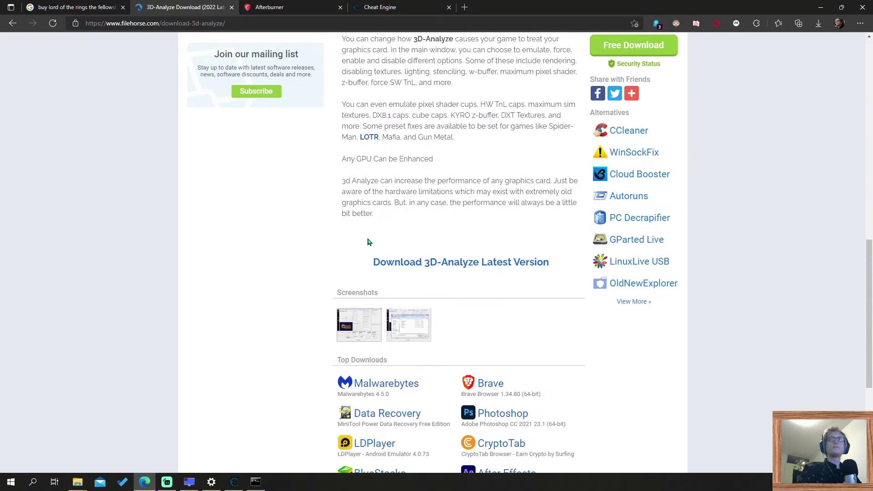
{"action": "scroll", "coordinate": [382, 273], "scroll_direction": "up", "scroll_amount": 9}
{"action": "scroll", "coordinate": [382, 283], "scroll_direction": "up", "scroll_amount": 4}
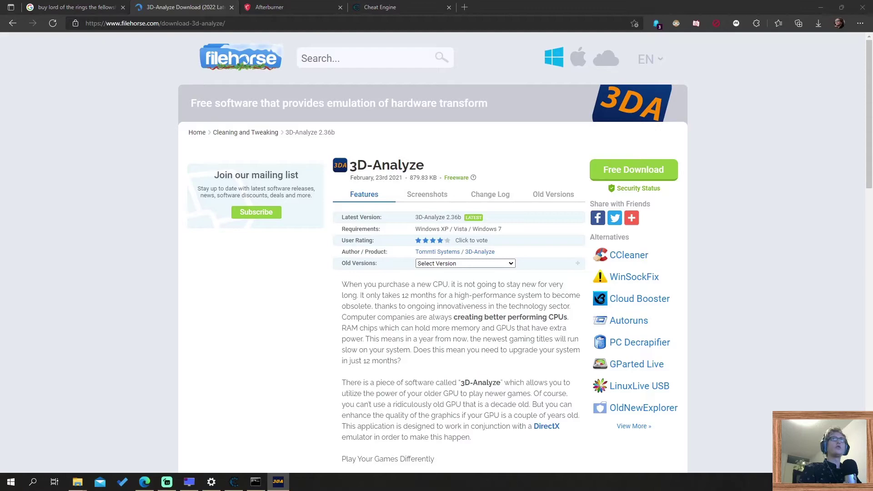
Inspect 3D-Analyze's game executable selection, the LOTR Fellowship folder contents, and the VendorID and DeviceID fields.
{"action": "left_click_drag", "start_coordinate": [54, 123], "coordinate": [334, 108]}
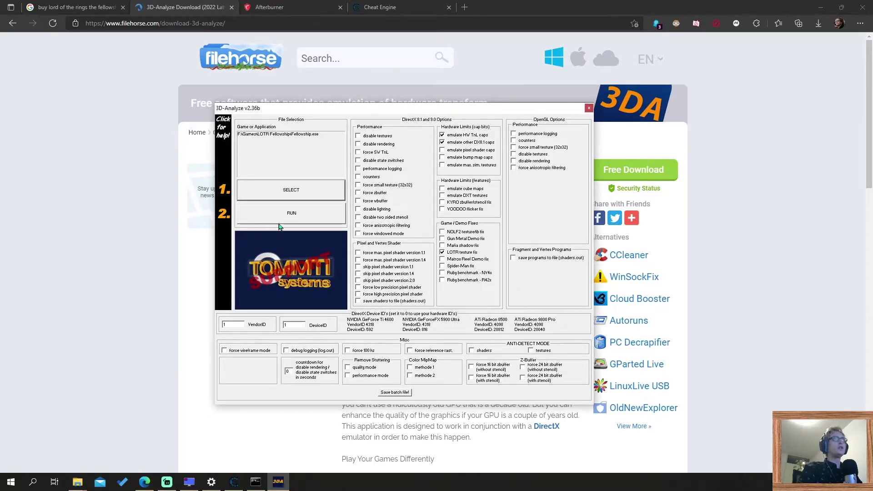
{"action": "left_click", "coordinate": [288, 197]}
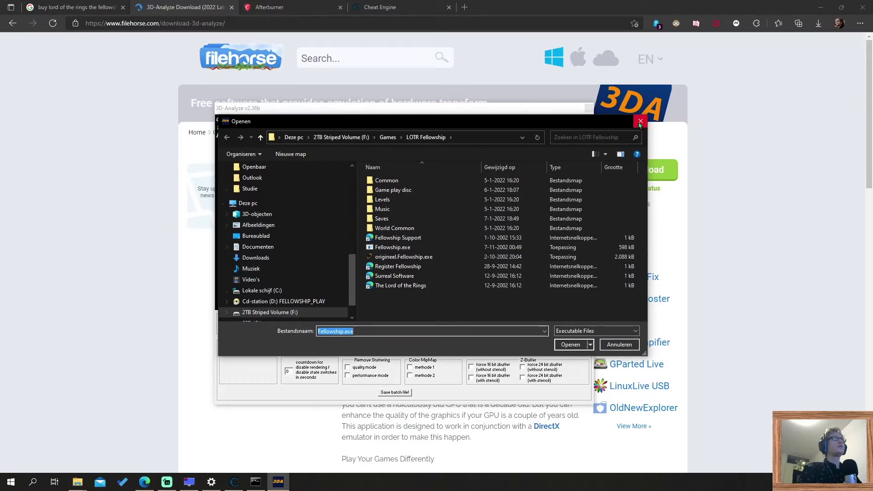
{"action": "left_click", "coordinate": [641, 121]}
{"action": "mouse_move", "coordinate": [78, 481]}
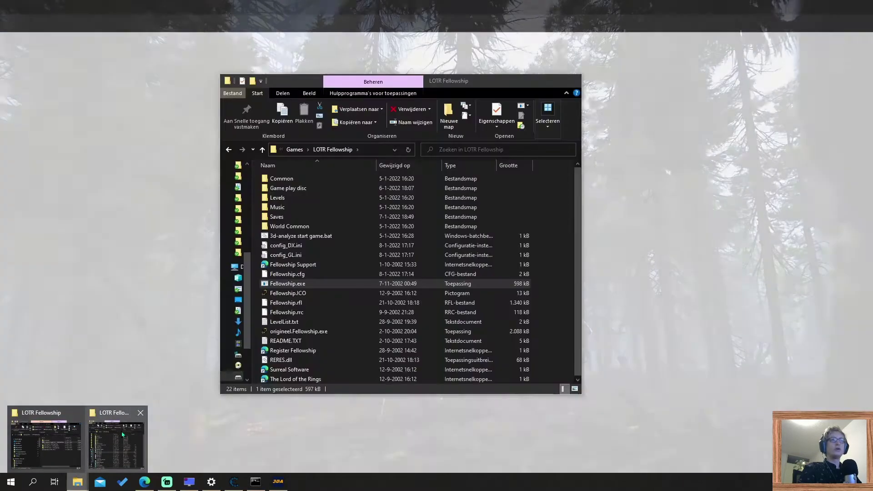
{"action": "left_click", "coordinate": [122, 435]}
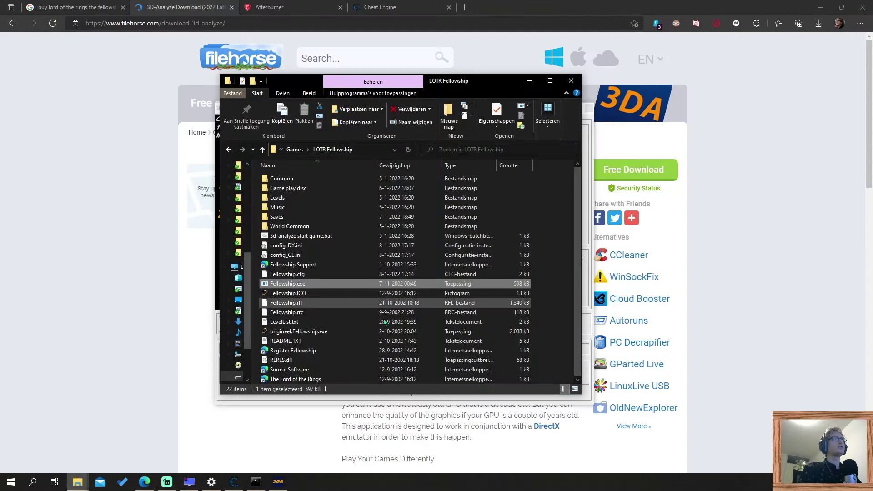
{"action": "left_click", "coordinate": [531, 81]}
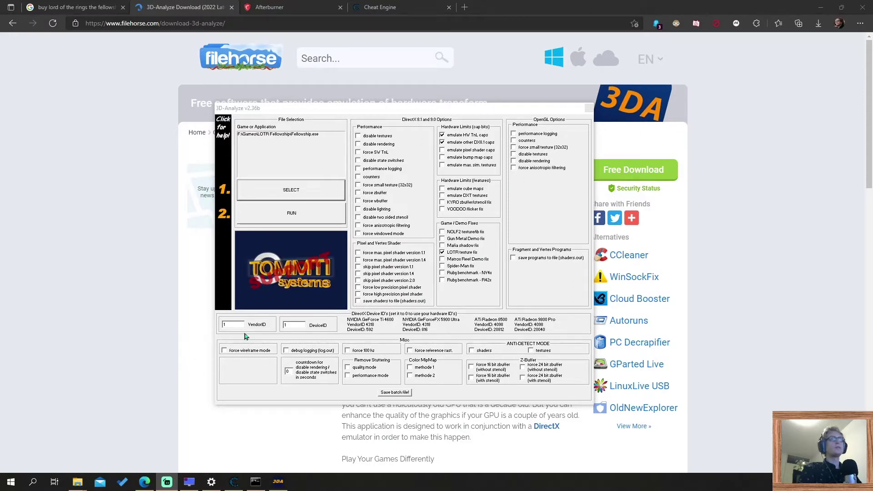
{"action": "left_click", "coordinate": [230, 323]}
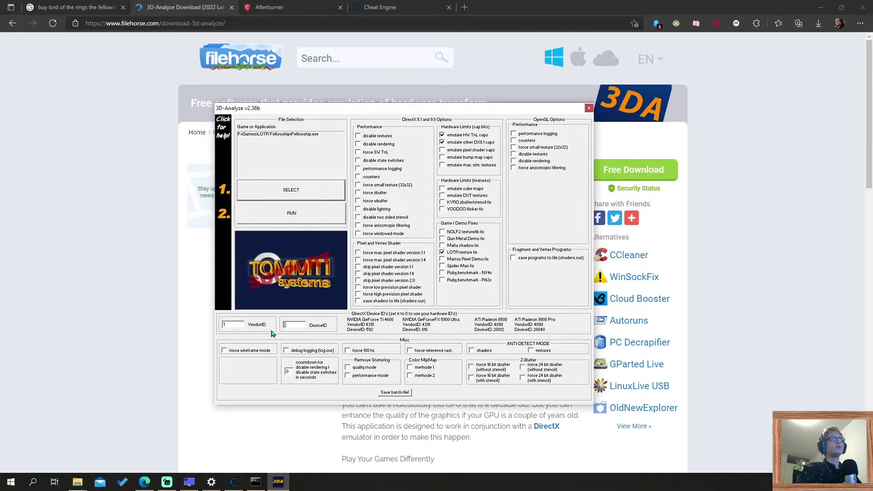
{"action": "double_click", "coordinate": [301, 325]}
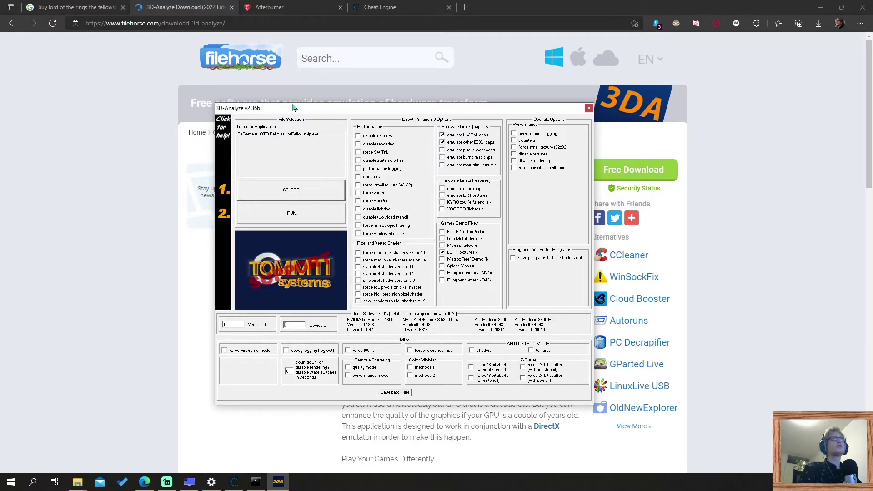
View the MSI Afterburner download page and examine the framerate limit in RivaTuner Statistics Server.
{"action": "left_click", "coordinate": [279, 7]}
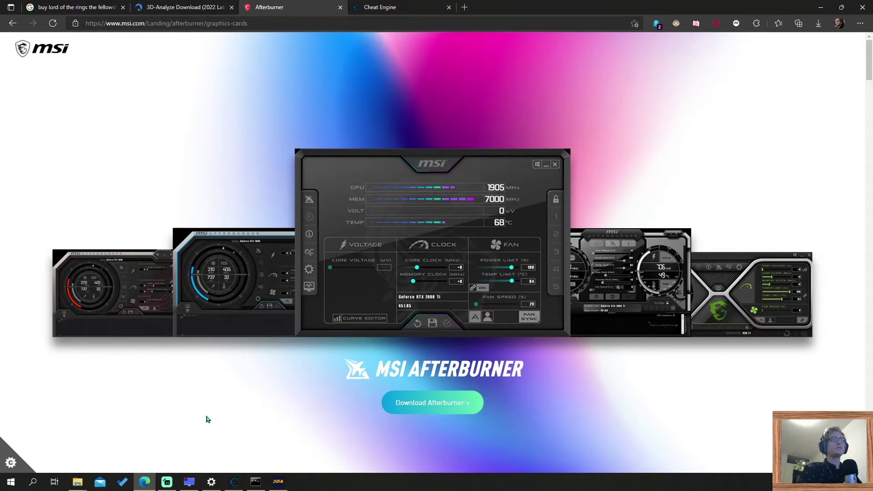
{"action": "left_click", "coordinate": [190, 482]}
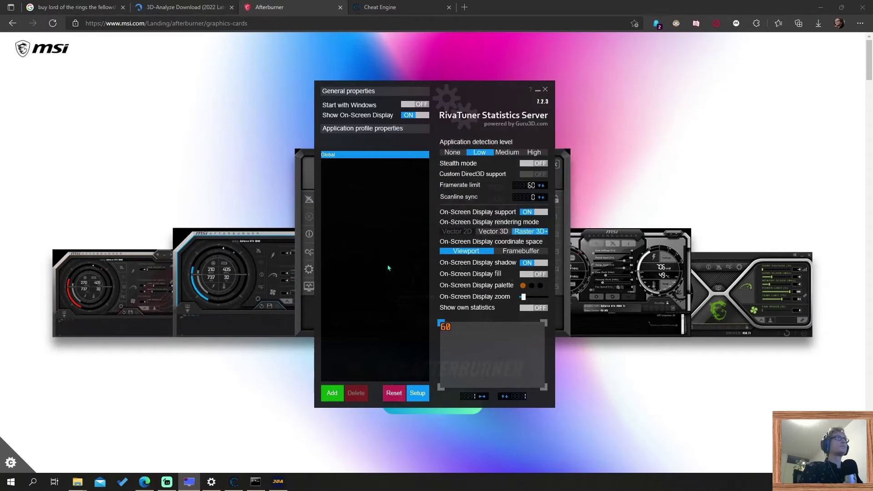
{"action": "mouse_move", "coordinate": [386, 267]}
{"action": "left_click", "coordinate": [538, 90]}
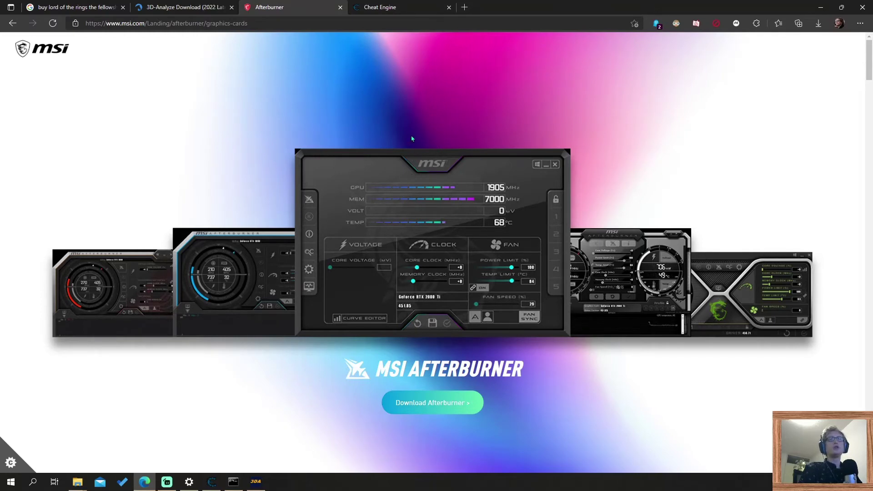
Visit the Cheat Engine website, and switch to Cheat Engine to clear the previous results for a new scan.
{"action": "left_click", "coordinate": [378, 10]}
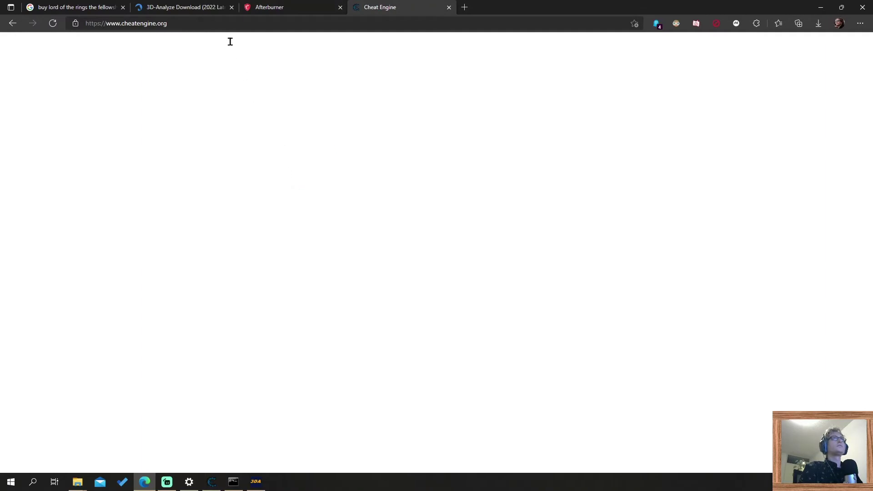
{"action": "left_click", "coordinate": [228, 23]}
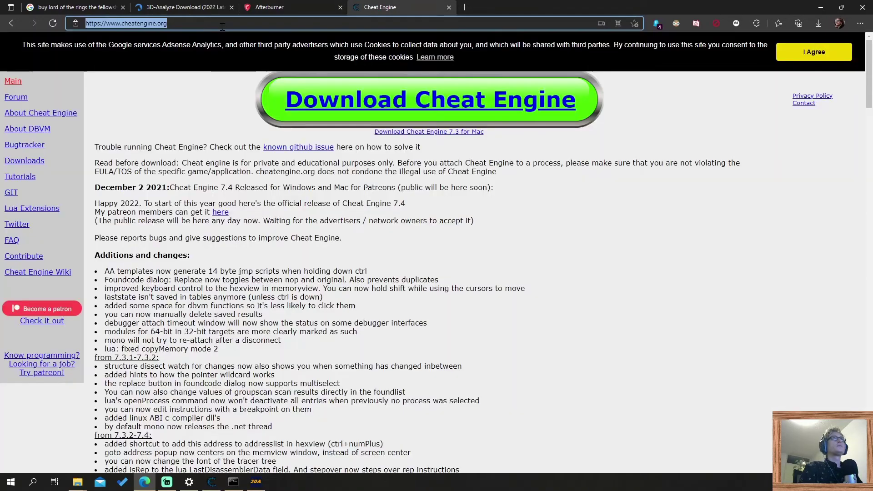
{"action": "left_click", "coordinate": [566, 225]}
{"action": "left_click", "coordinate": [478, 108]}
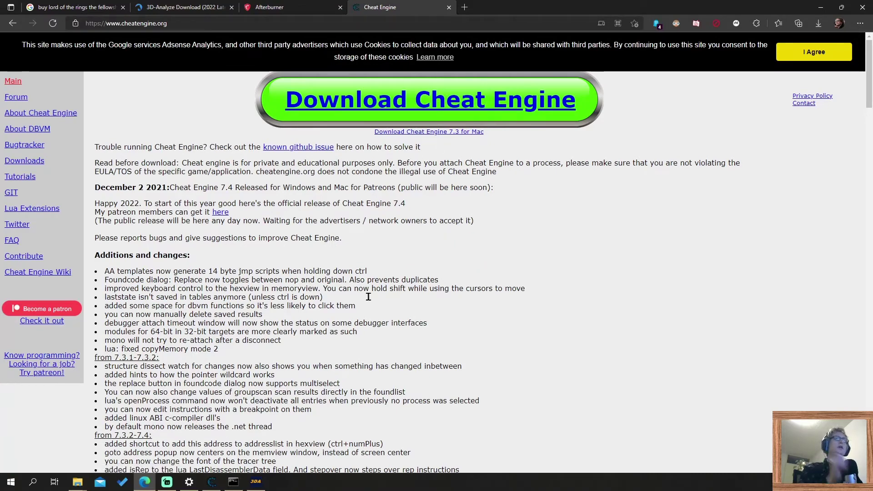
{"action": "left_click", "coordinate": [212, 482]}
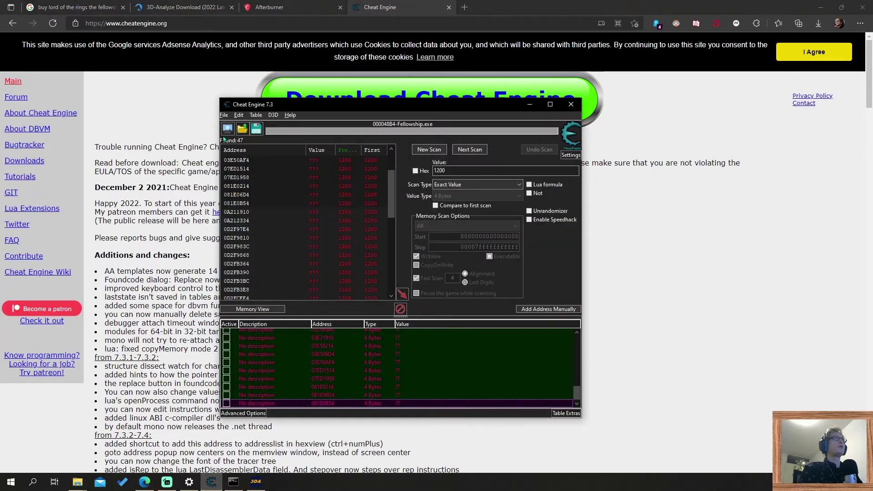
{"action": "left_click", "coordinate": [430, 150]}
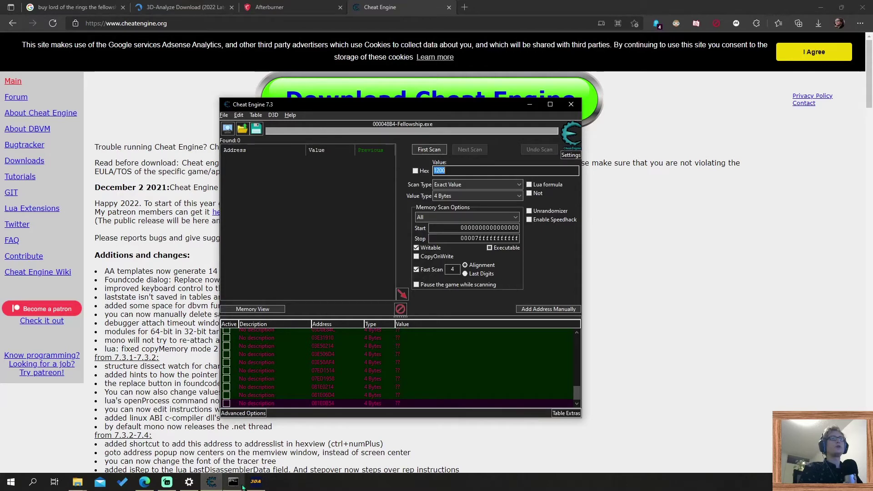
Launch Fellowship.exe through 3D-Analyze and set the game's resolution to 1280 x 960 x 32.
{"action": "left_click", "coordinate": [256, 483]}
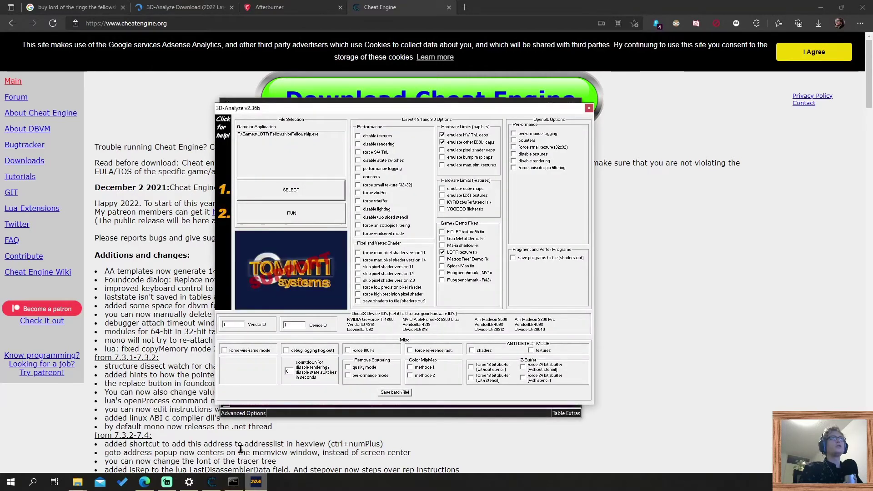
{"action": "left_click", "coordinate": [300, 219]}
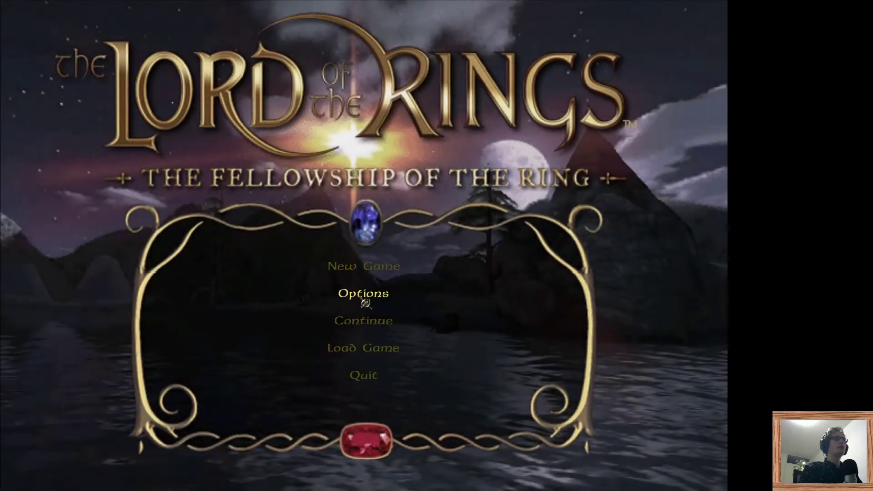
{"action": "left_click", "coordinate": [365, 303]}
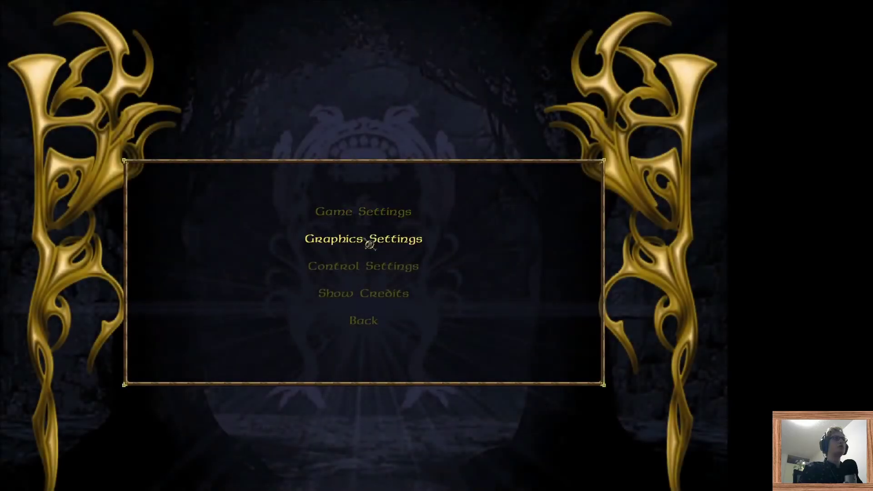
{"action": "left_click", "coordinate": [359, 248]}
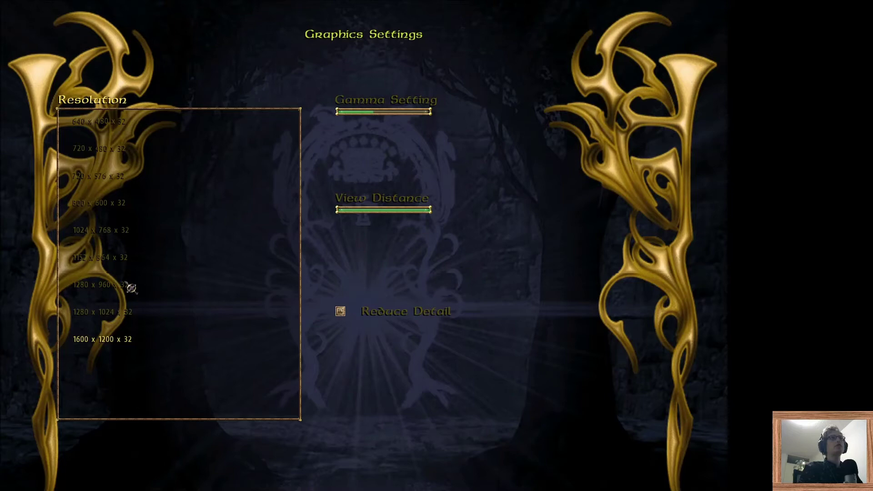
{"action": "left_click", "coordinate": [113, 293]}
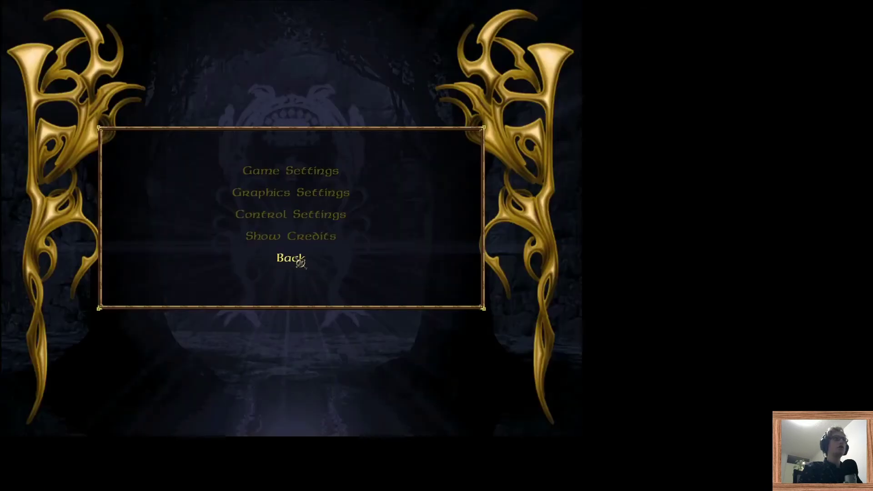
{"action": "left_click", "coordinate": [301, 263]}
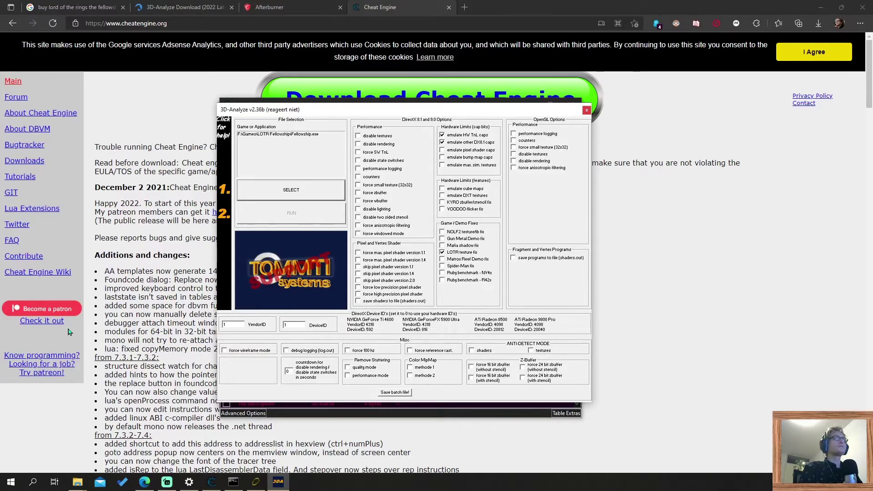
Switch to Cheat Engine, attach it to the running Fellowship of the Ring process, and discard the current address list.
{"action": "left_click", "coordinate": [215, 483]}
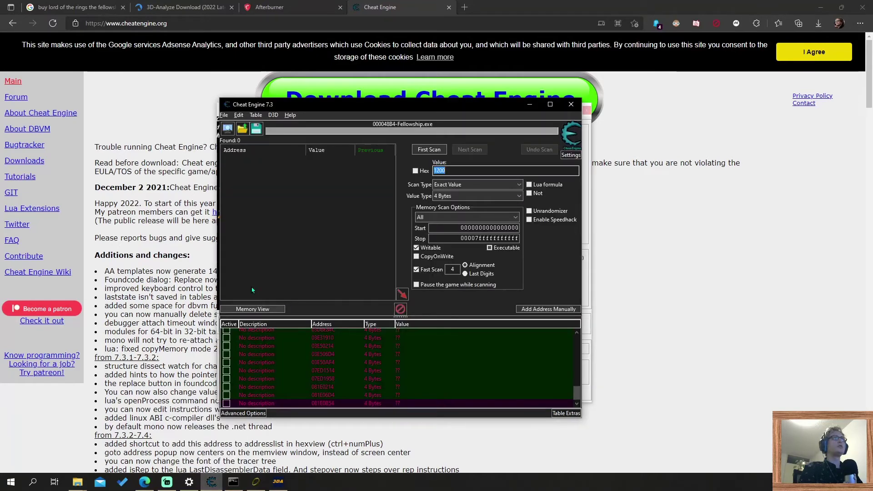
{"action": "left_click", "coordinate": [228, 129]}
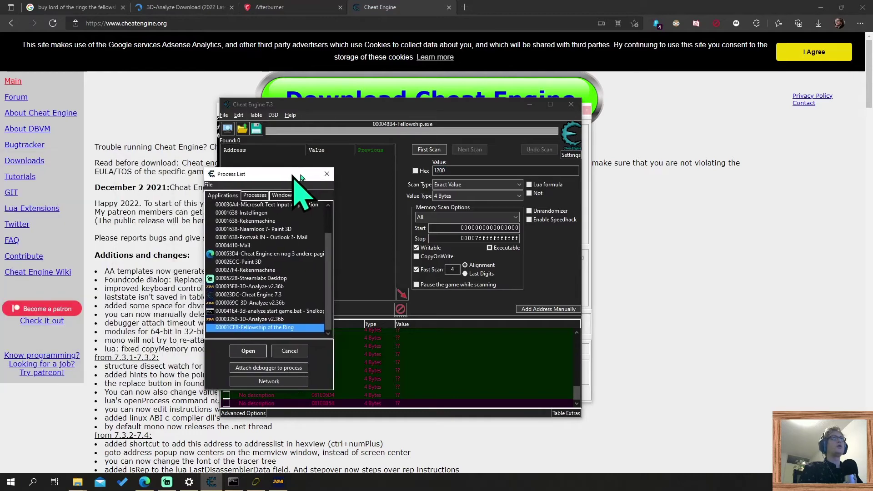
{"action": "left_click_drag", "start_coordinate": [300, 176], "coordinate": [339, 171]}
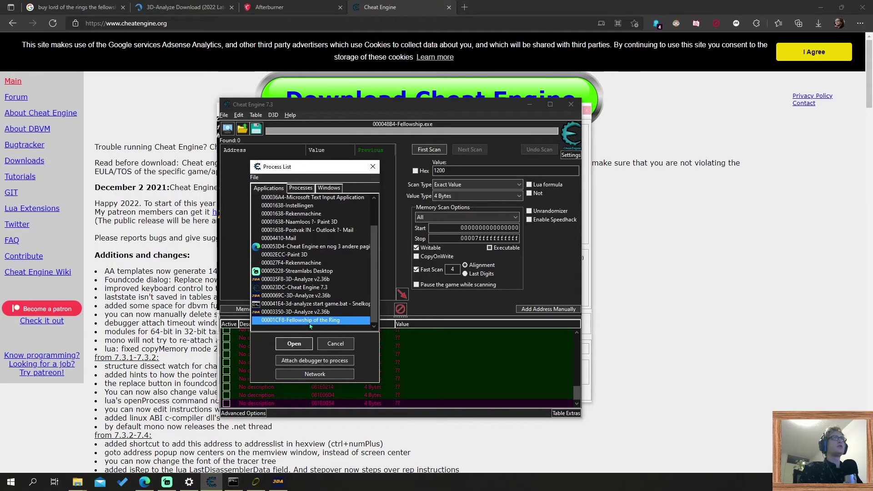
{"action": "double_click", "coordinate": [295, 321]}
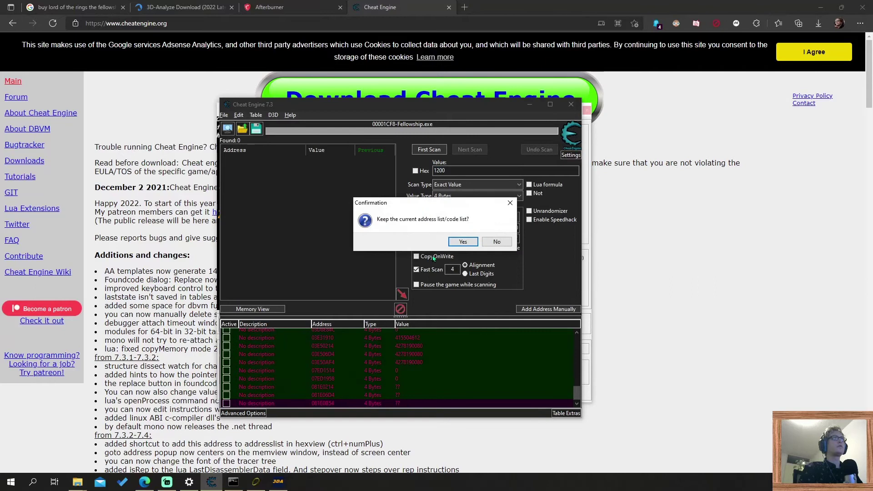
{"action": "left_click", "coordinate": [498, 242]}
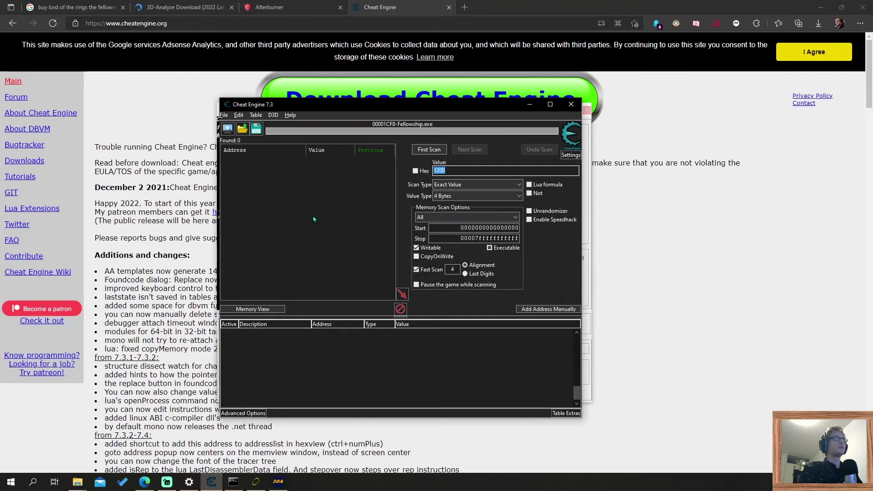
Run a first scan of the game's memory for the exact 4-byte value 1600.
{"action": "left_click", "coordinate": [453, 171]}
{"action": "double_click", "coordinate": [449, 171]}
{"action": "type", "text": "1600"}
{"action": "left_click", "coordinate": [429, 149]}
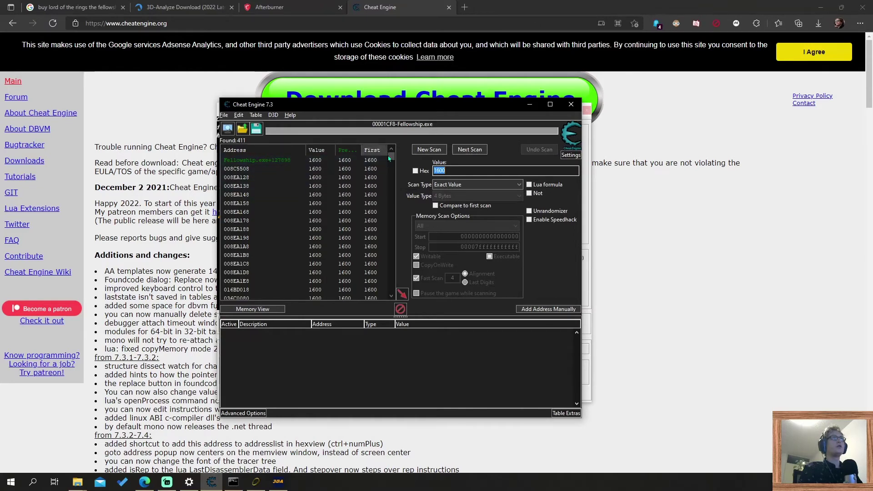
Add the scan results with value 1600 from address 008C5508 through 0826A278 to the address list.
{"action": "left_click_drag", "start_coordinate": [390, 157], "coordinate": [392, 172]}
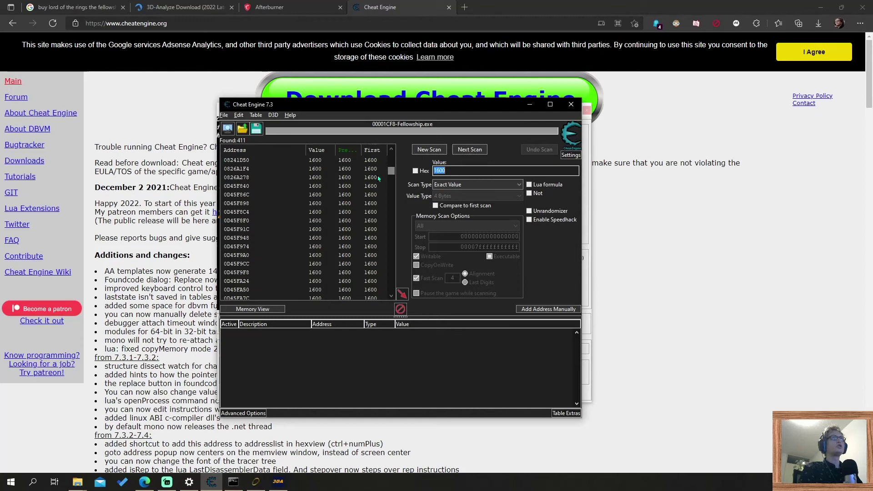
{"action": "scroll", "coordinate": [257, 245], "scroll_direction": "up", "scroll_amount": 2}
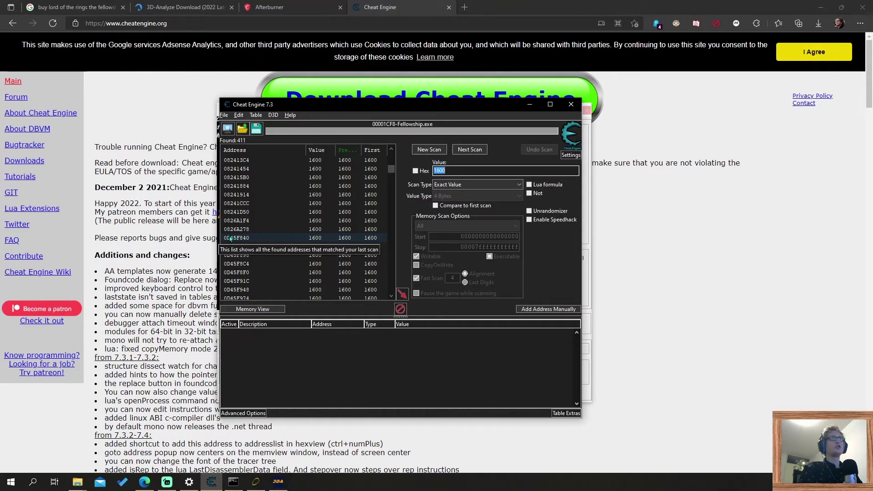
{"action": "left_click", "coordinate": [309, 229]}
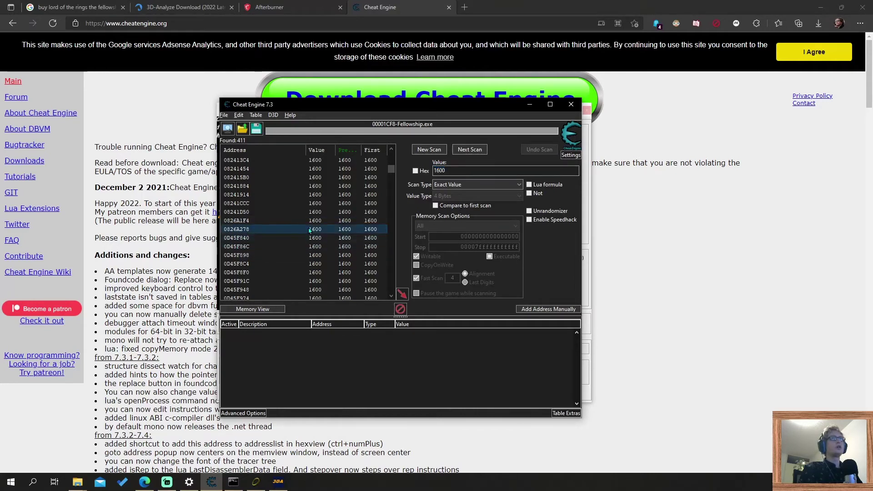
{"action": "left_click_drag", "start_coordinate": [390, 168], "coordinate": [391, 157]}
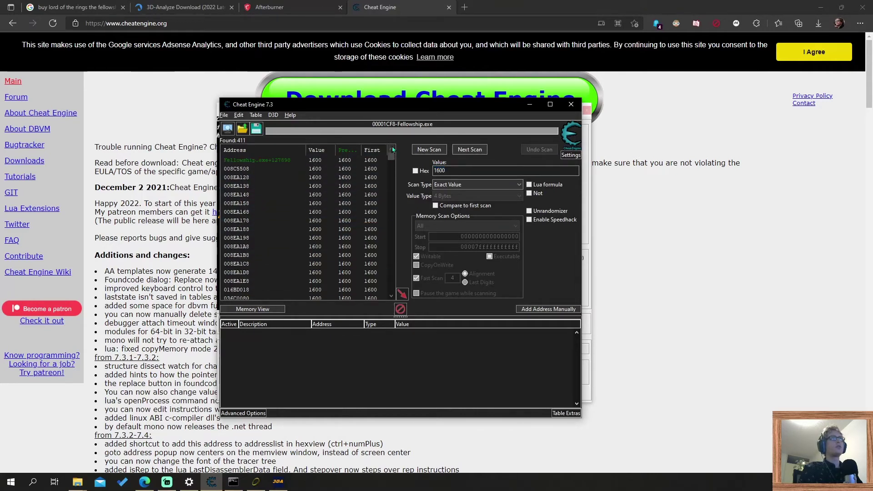
{"action": "left_click", "coordinate": [257, 169], "text": "shift"}
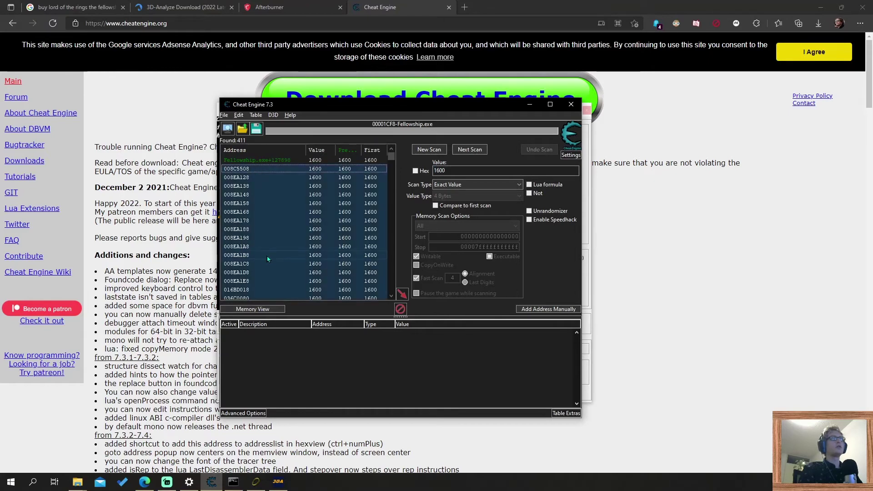
{"action": "left_click", "coordinate": [402, 295]}
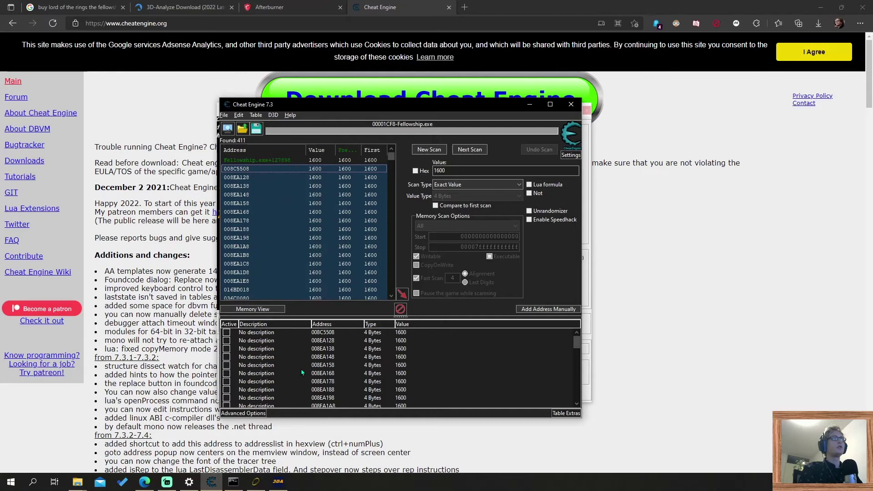
Run a new scan of the game's memory for the exact value 1200.
{"action": "left_click", "coordinate": [461, 172]}
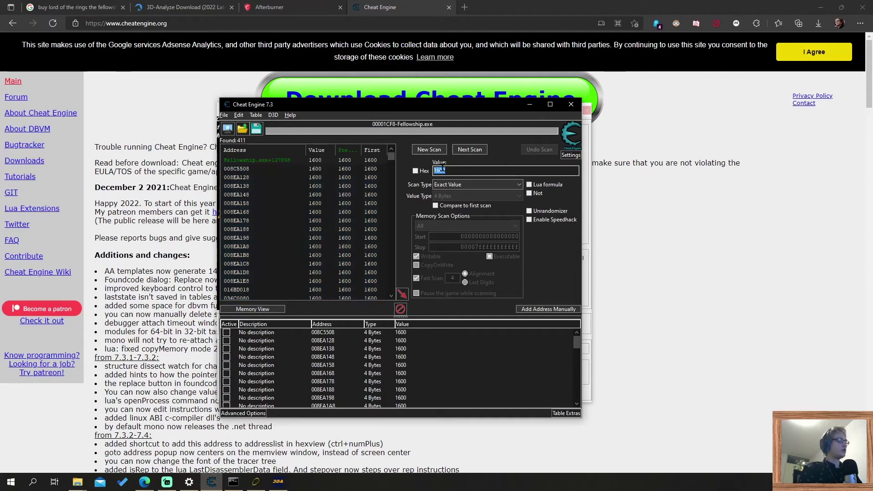
{"action": "type", "text": "1200"}
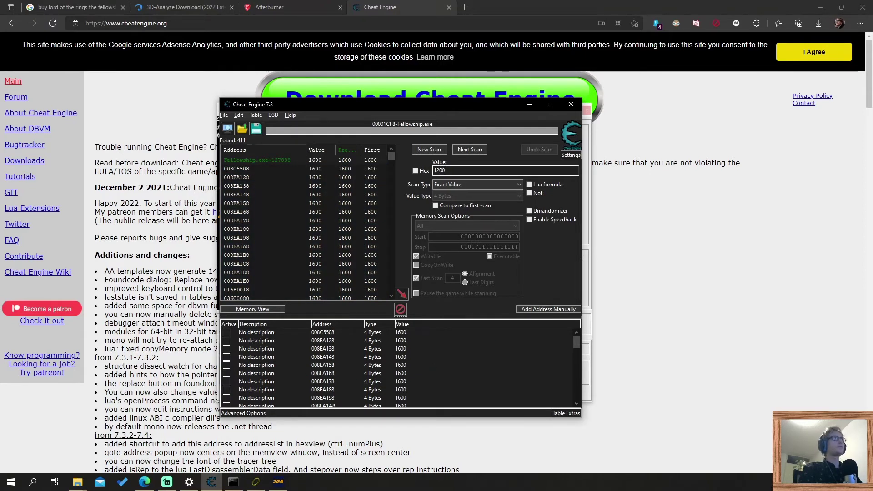
{"action": "key", "text": "Return"}
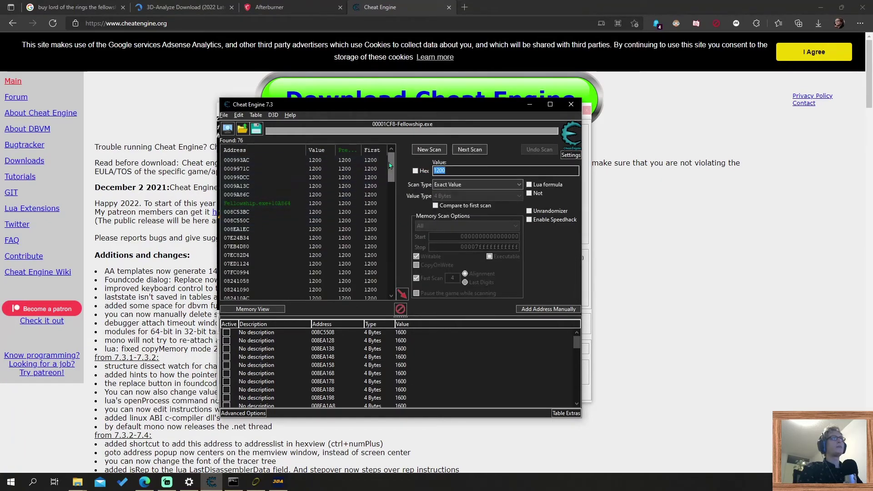
Add the 1200 results from 008C53BC through 08DD06D4 and from 000993AC through 0009A86C to the address list.
{"action": "left_click_drag", "start_coordinate": [392, 162], "coordinate": [394, 222]}
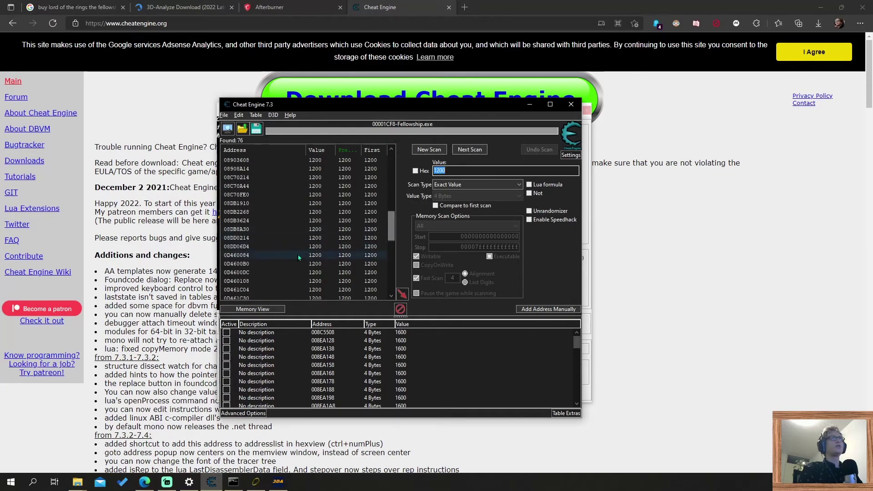
{"action": "left_click", "coordinate": [273, 247]}
{"action": "left_click_drag", "start_coordinate": [388, 221], "coordinate": [387, 210]}
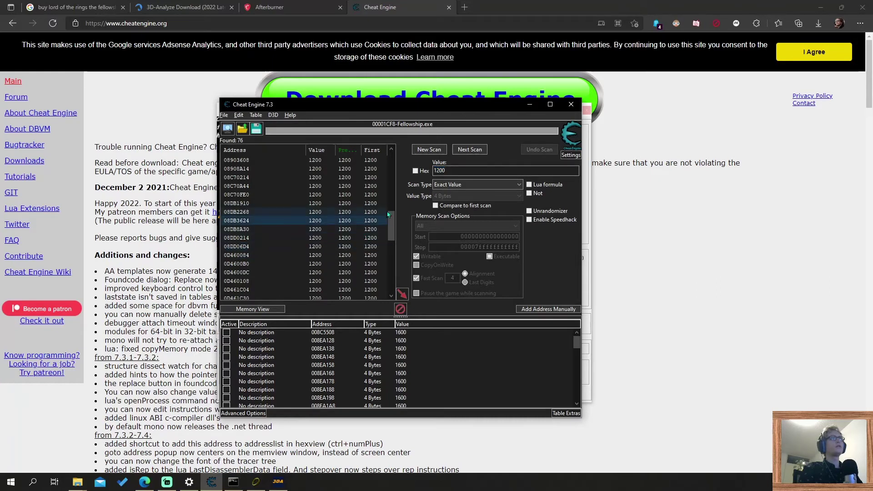
{"action": "left_click", "coordinate": [259, 247]}
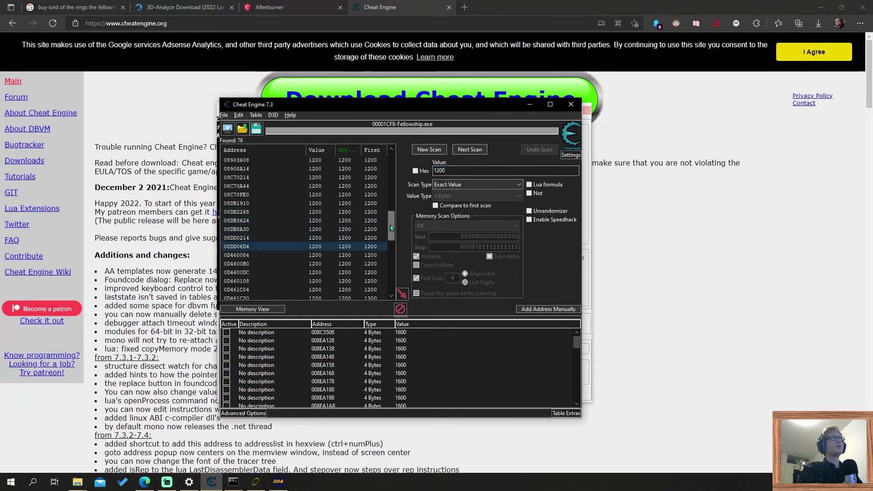
{"action": "left_click_drag", "start_coordinate": [390, 228], "coordinate": [390, 167]}
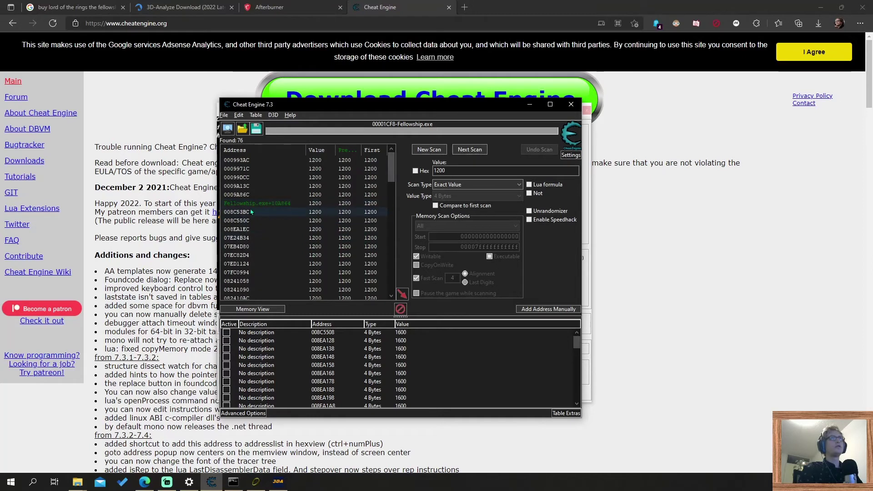
{"action": "left_click_drag", "start_coordinate": [248, 213], "coordinate": [391, 303]}
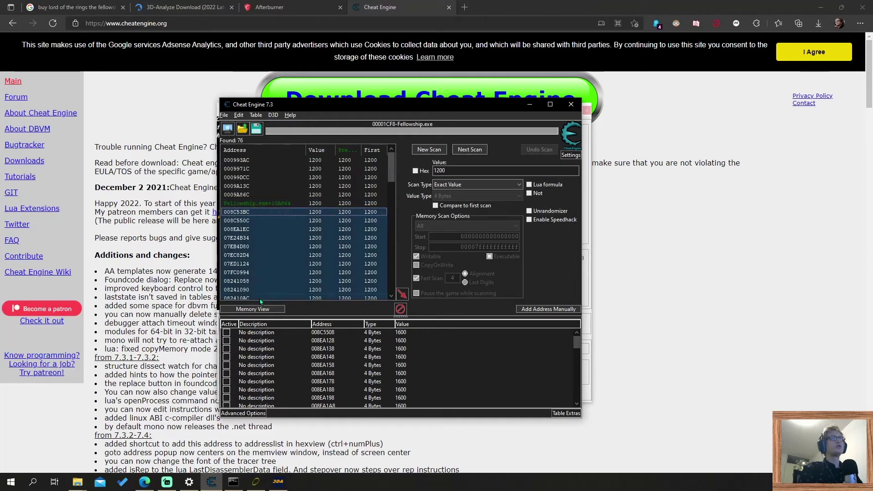
{"action": "left_click", "coordinate": [401, 295]}
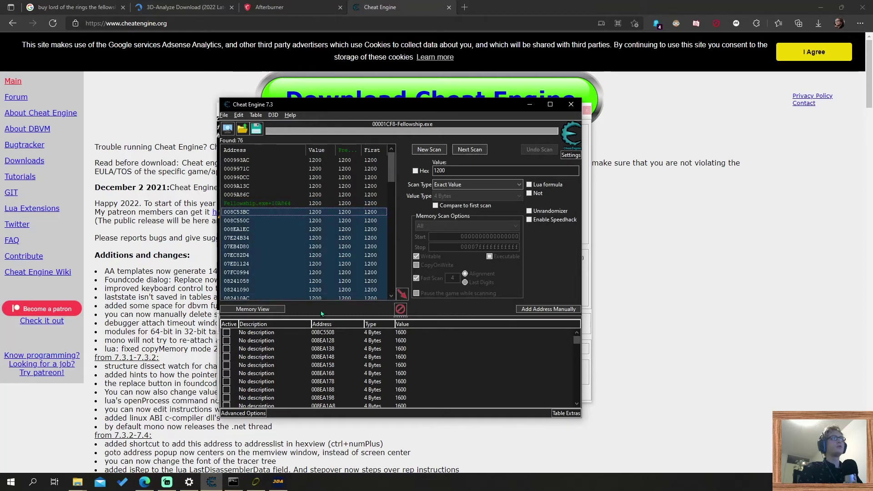
{"action": "left_click", "coordinate": [246, 194]}
{"action": "left_click", "coordinate": [246, 161], "text": "shift"}
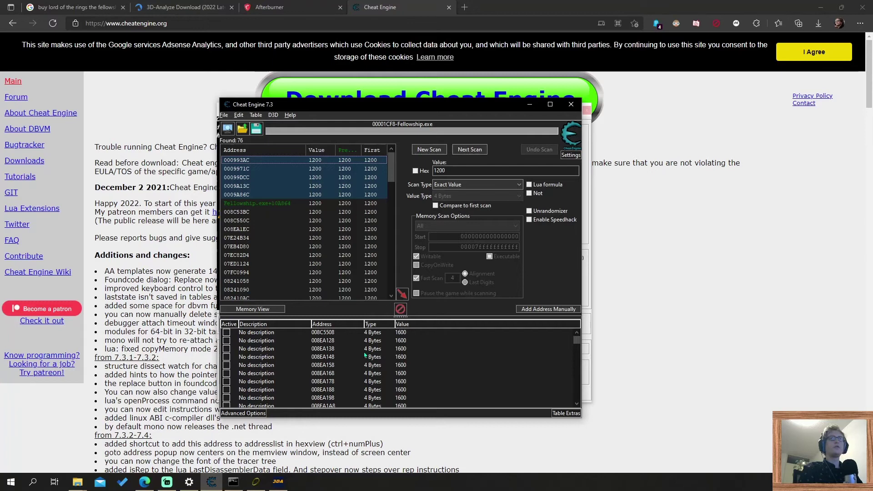
Set all the 1600 entries in the address list, from 008C5508 through 0826A278, to 1920.
{"action": "left_click", "coordinate": [401, 333]}
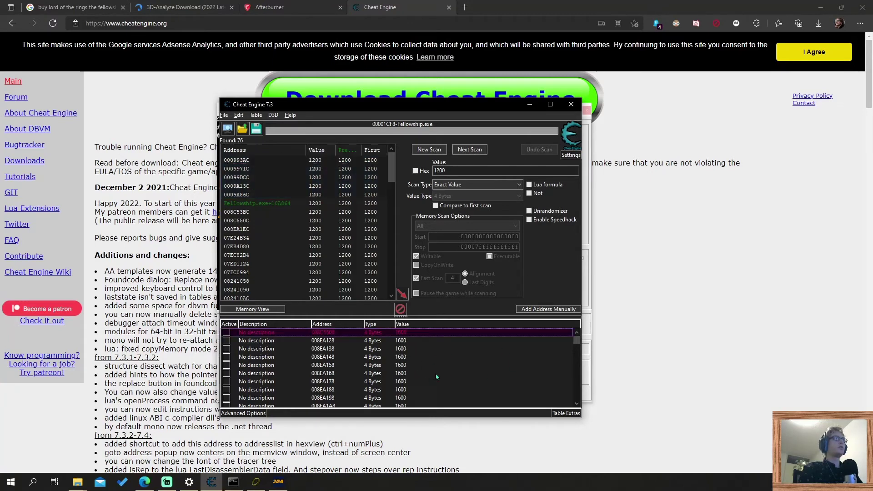
{"action": "left_click_drag", "start_coordinate": [577, 345], "coordinate": [577, 376]}
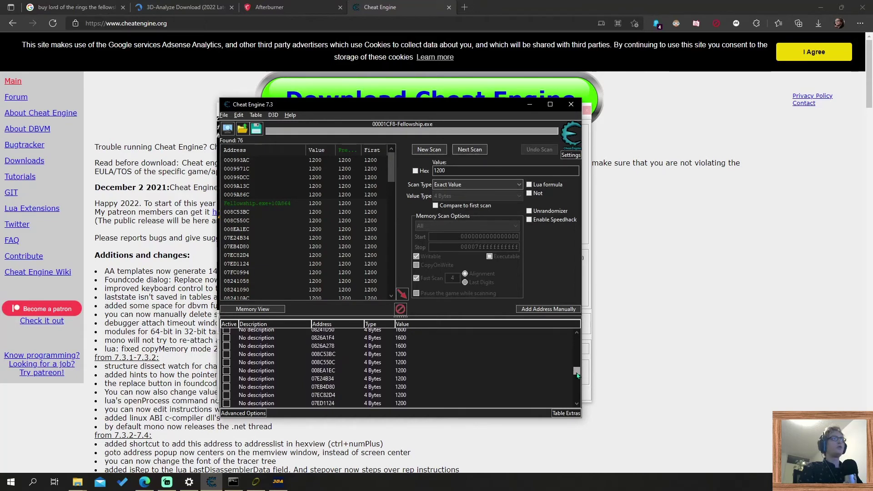
{"action": "left_click", "coordinate": [405, 350], "text": "shift"}
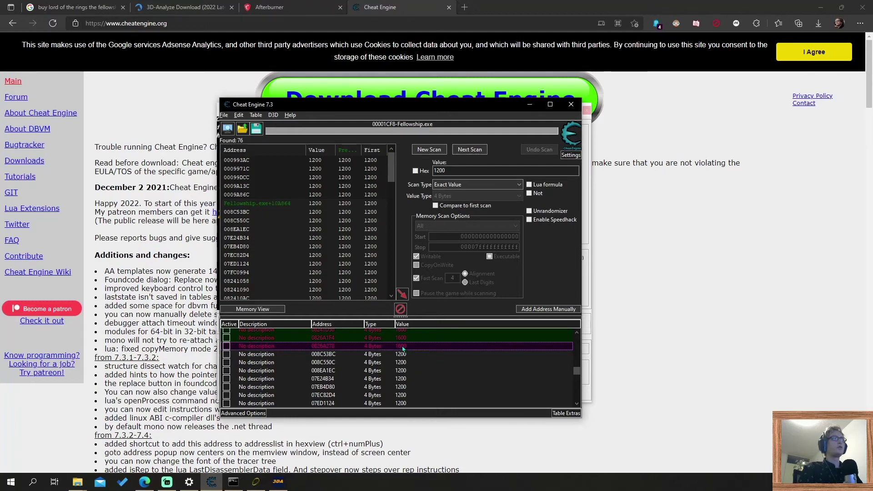
{"action": "double_click", "coordinate": [403, 348]}
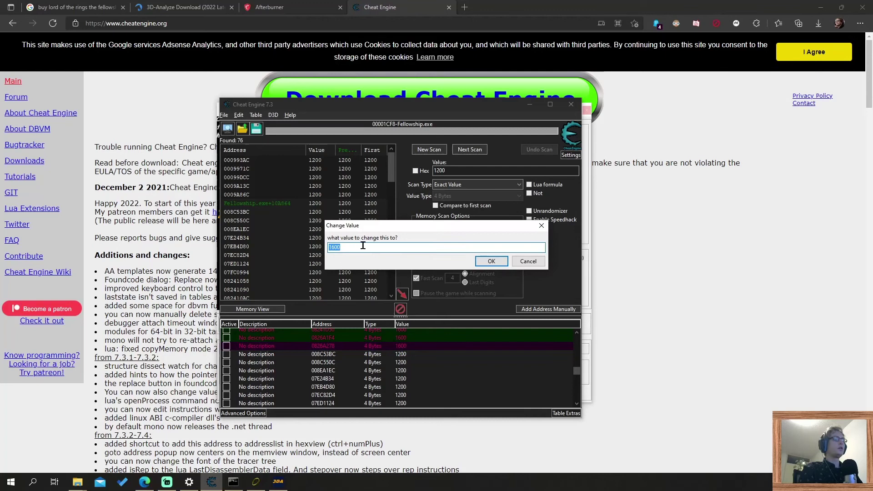
{"action": "type", "text": "1920"}
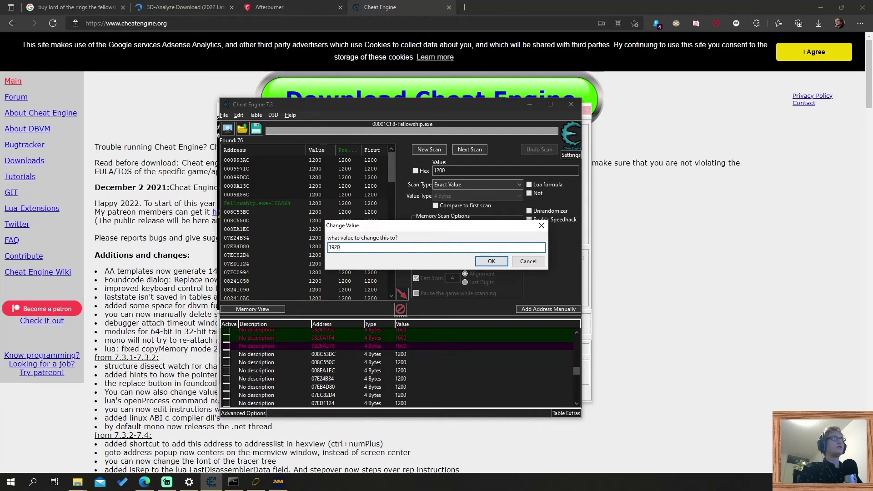
{"action": "left_click", "coordinate": [490, 263]}
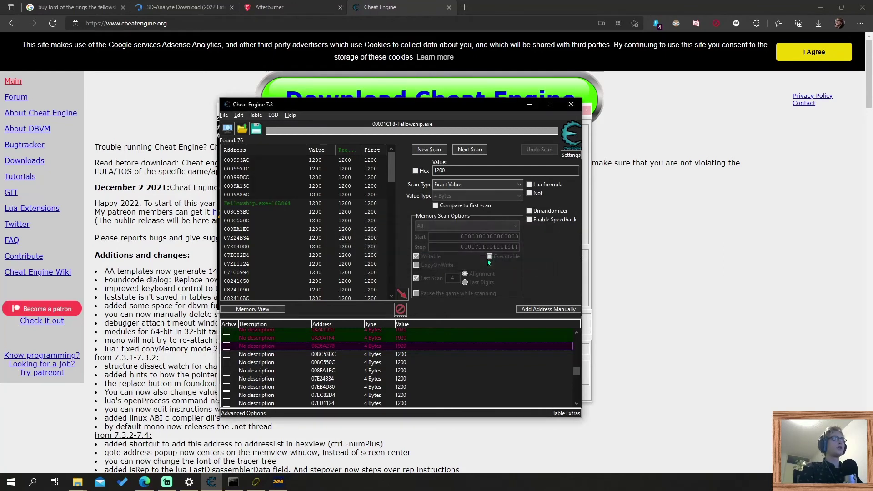
Set all the 1200 entries in the address list, from 008C53BC through 0009A86C, to 1080 and switch back to the game.
{"action": "scroll", "coordinate": [428, 355], "scroll_direction": "up", "scroll_amount": 1}
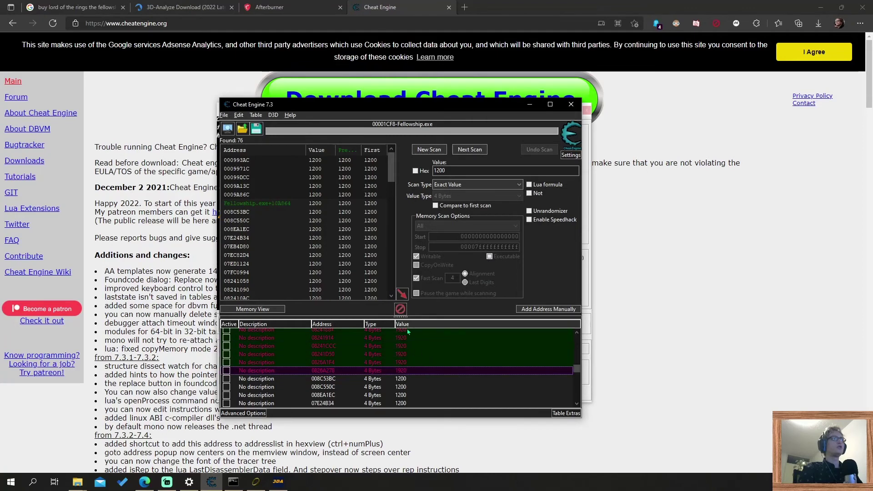
{"action": "left_click", "coordinate": [404, 380]}
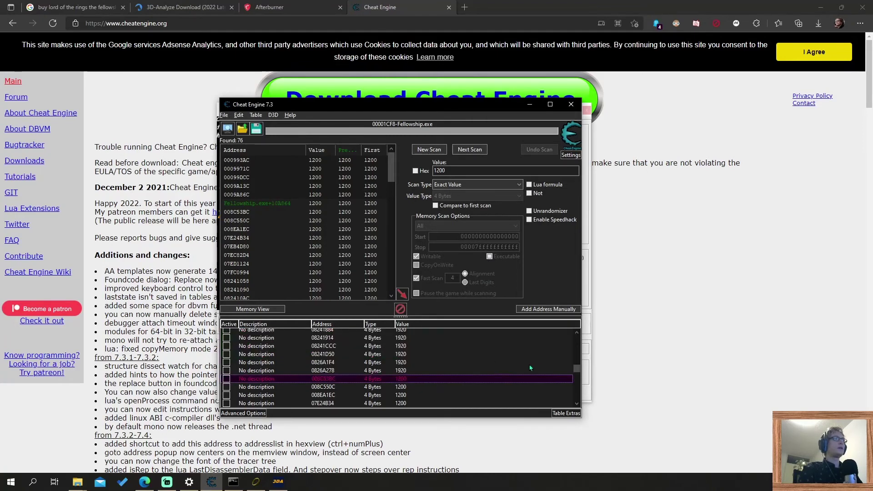
{"action": "left_click_drag", "start_coordinate": [577, 369], "coordinate": [579, 401]}
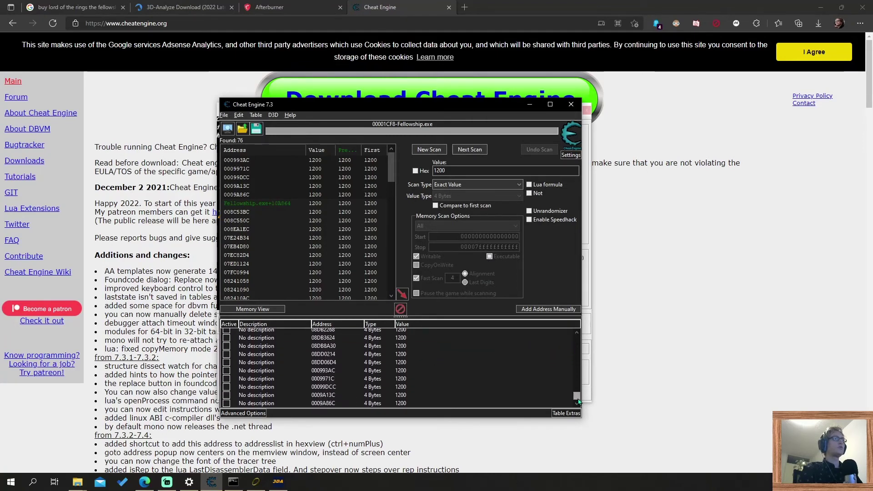
{"action": "left_click", "coordinate": [445, 404], "text": "shift"}
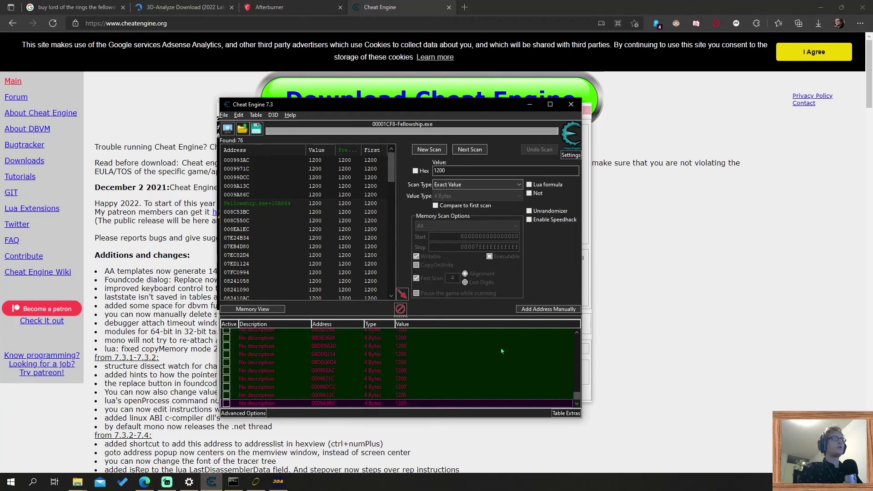
{"action": "double_click", "coordinate": [401, 402]}
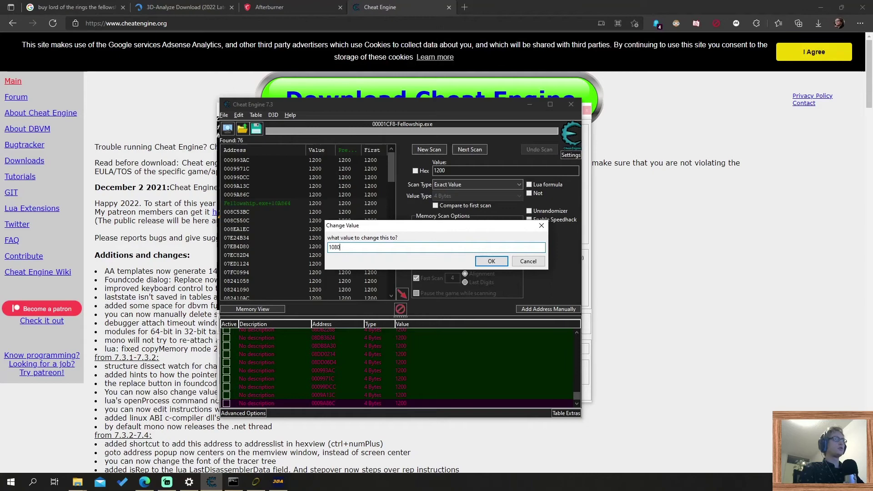
{"action": "left_click", "coordinate": [491, 261]}
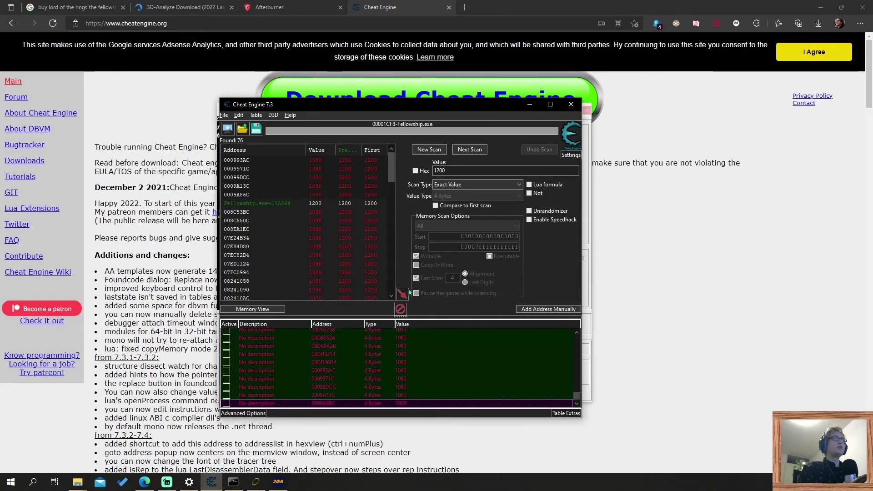
{"action": "mouse_move", "coordinate": [259, 487]}
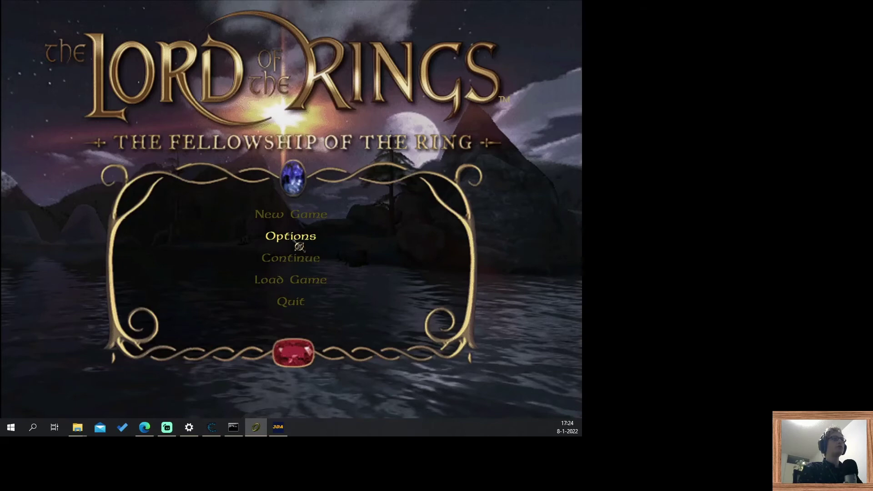
Set the game's graphics resolution to 1920 x 1080 x 32, accept it and return to the main menu.
{"action": "left_click", "coordinate": [298, 246]}
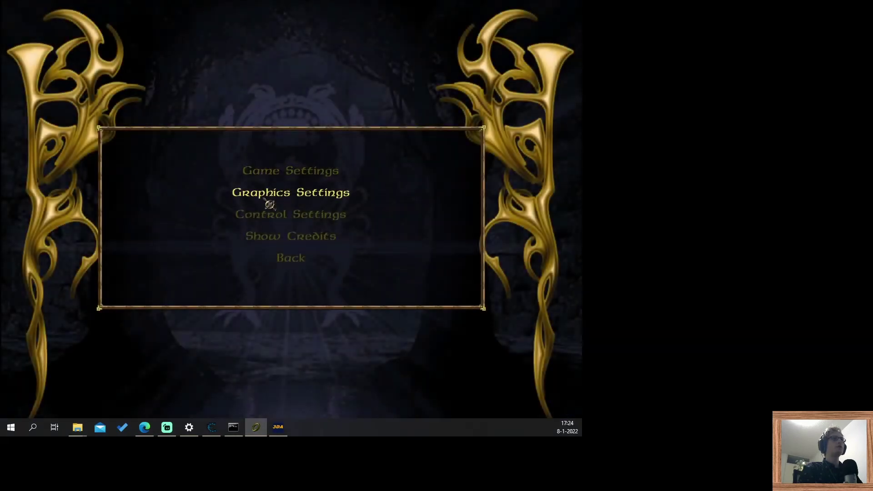
{"action": "left_click", "coordinate": [269, 204]}
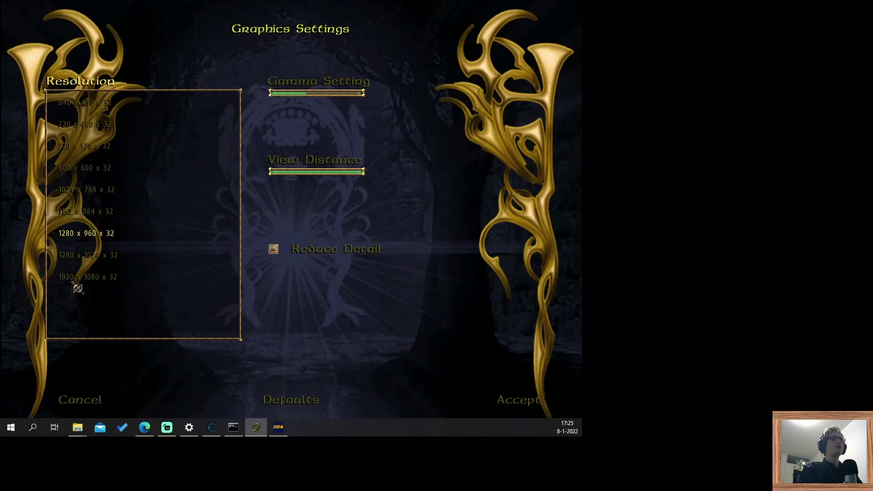
{"action": "left_click", "coordinate": [115, 279]}
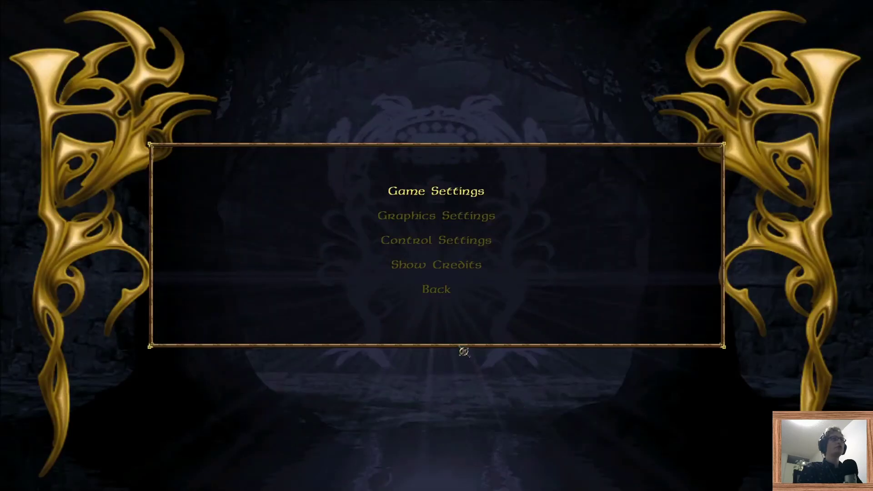
{"action": "left_click", "coordinate": [448, 300]}
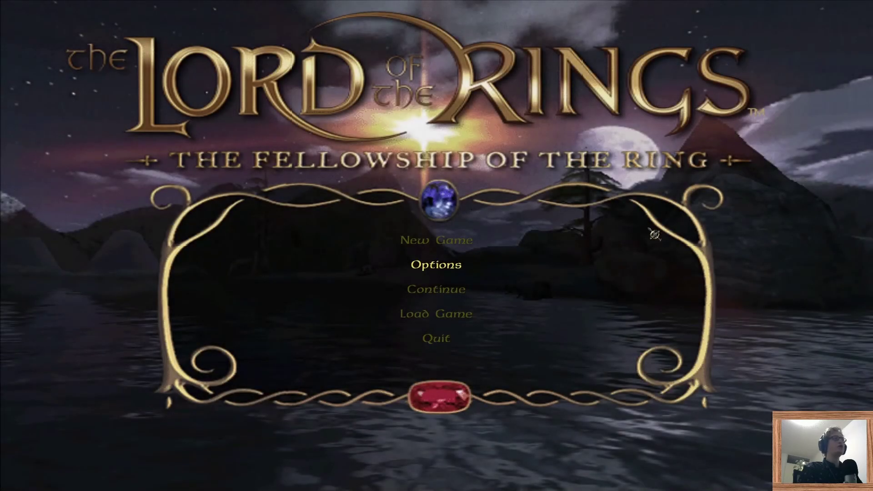
Start a new game and skip the intro cutscene to reach Bag End.
{"action": "key", "text": "Down"}
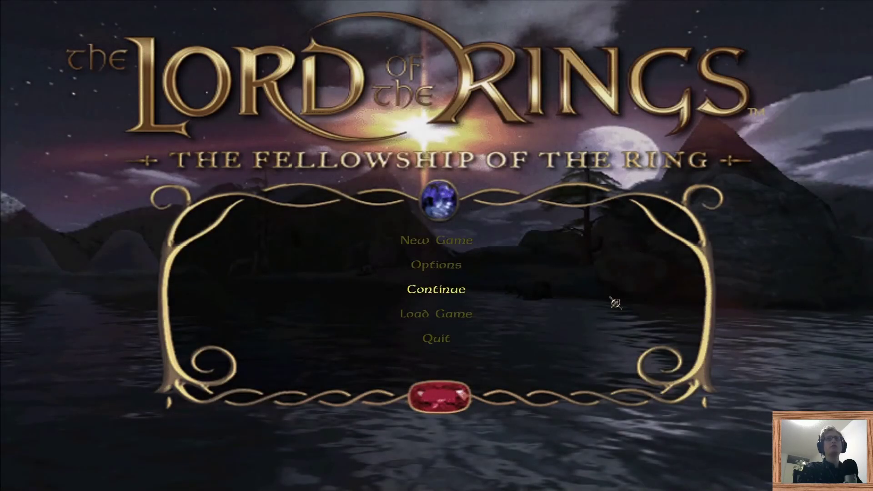
{"action": "key", "text": "Up"}
{"action": "key", "text": "Up"}
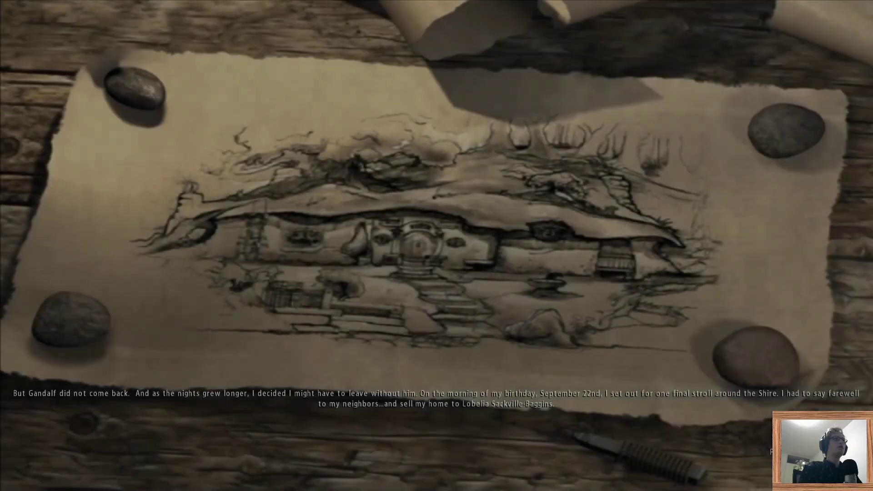
{"action": "key", "text": "Escape"}
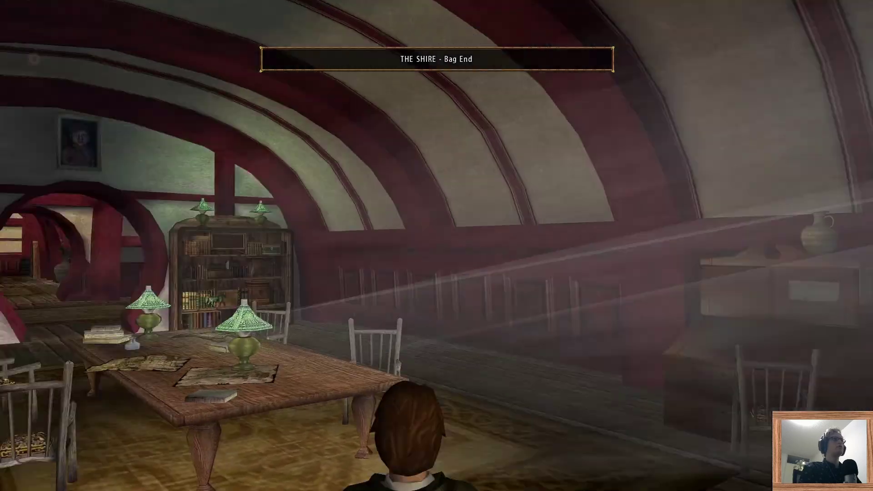
Run the character through the rooms and hallway of Bag End to the entrance hall to check the widescreen picture.
{"action": "key", "text": "w"}
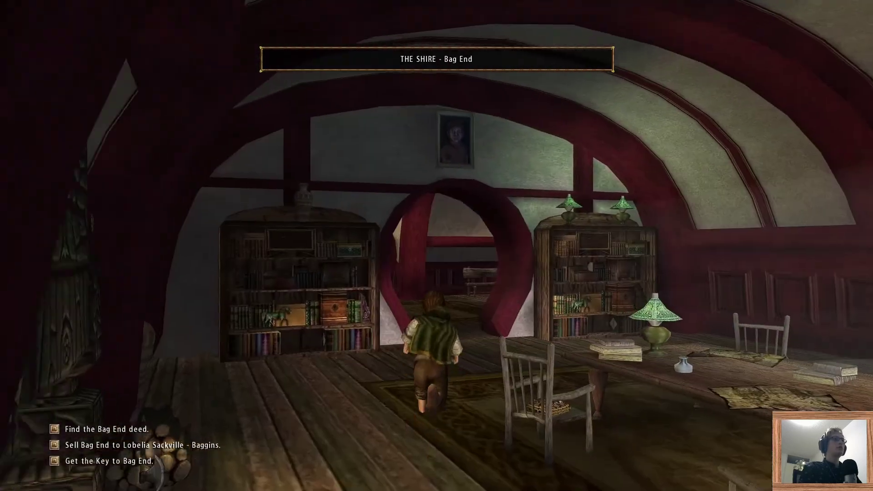
{"action": "key", "text": "w"}
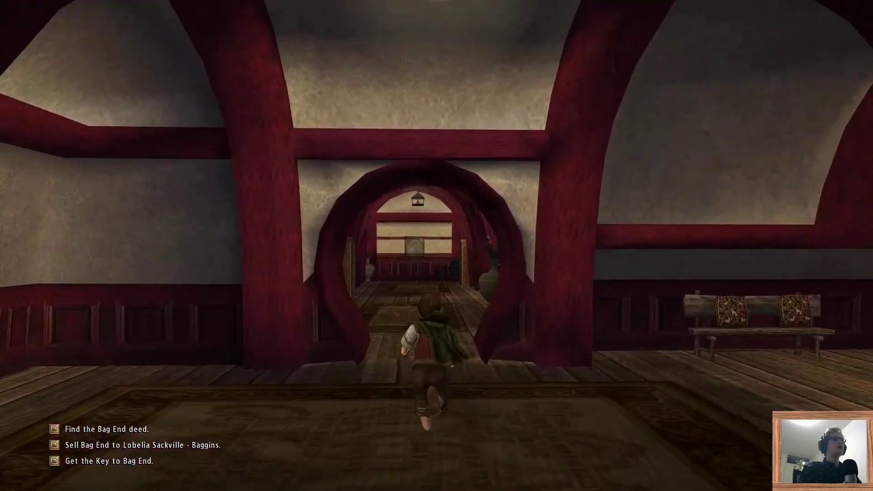
{"action": "key", "text": "w"}
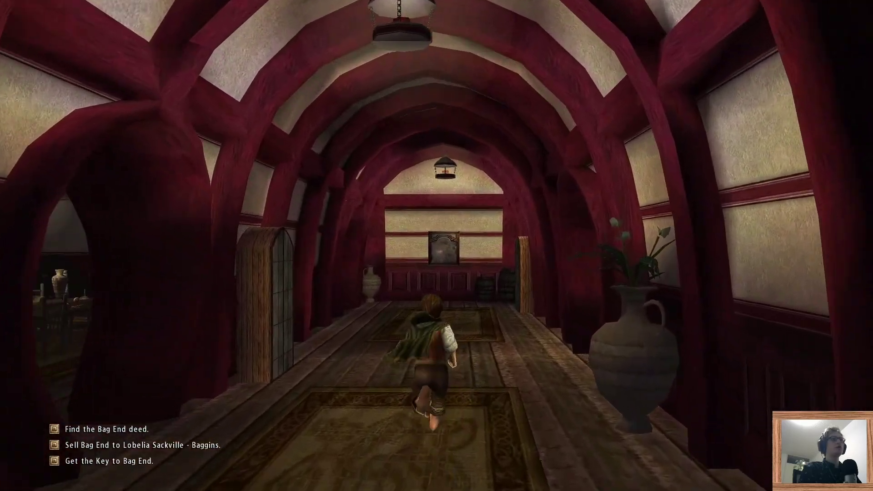
{"action": "key", "text": "w"}
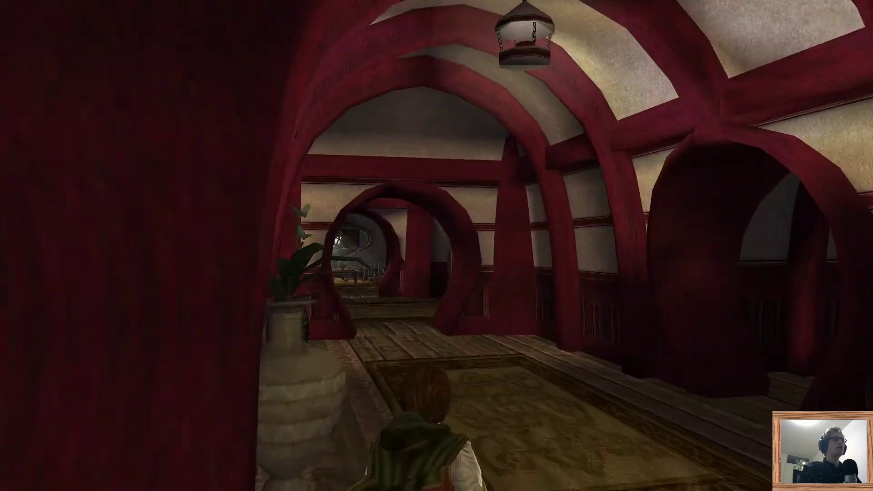
{"action": "key", "text": "w"}
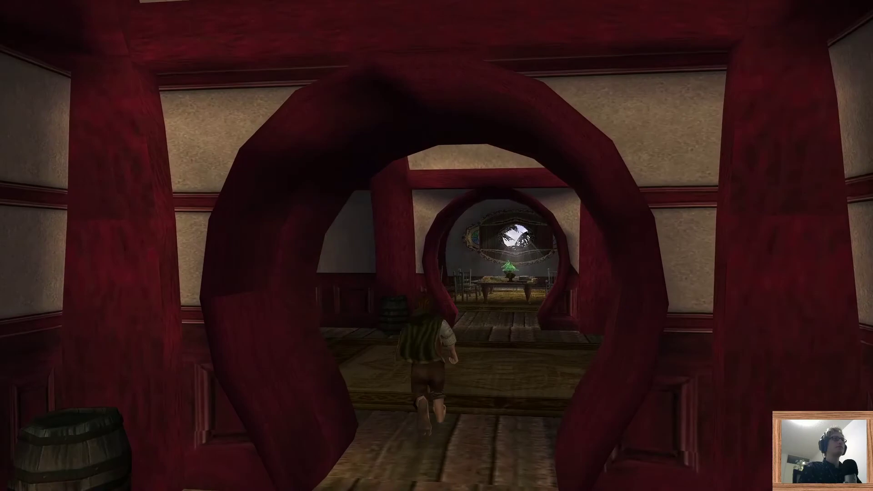
{"action": "key", "text": "w"}
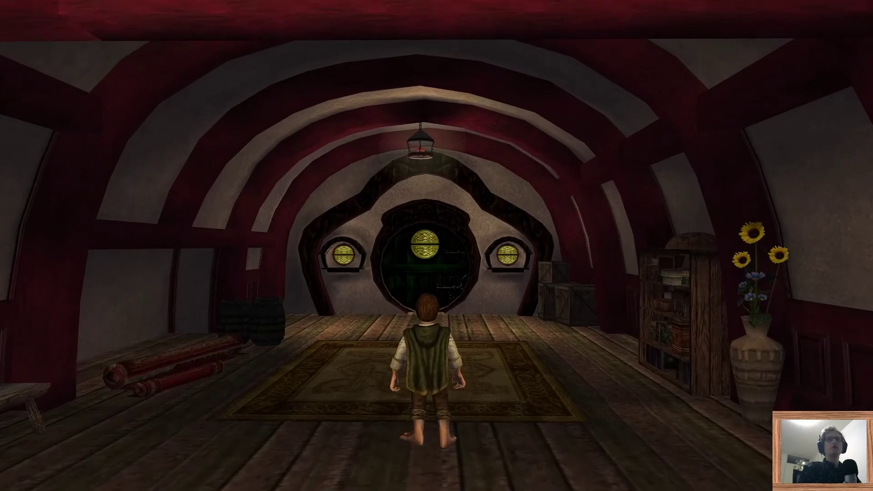
Pause the game, switch the graphics resolution to 1280 x 960 x 32 and resume playing for comparison.
{"action": "key", "text": "Escape"}
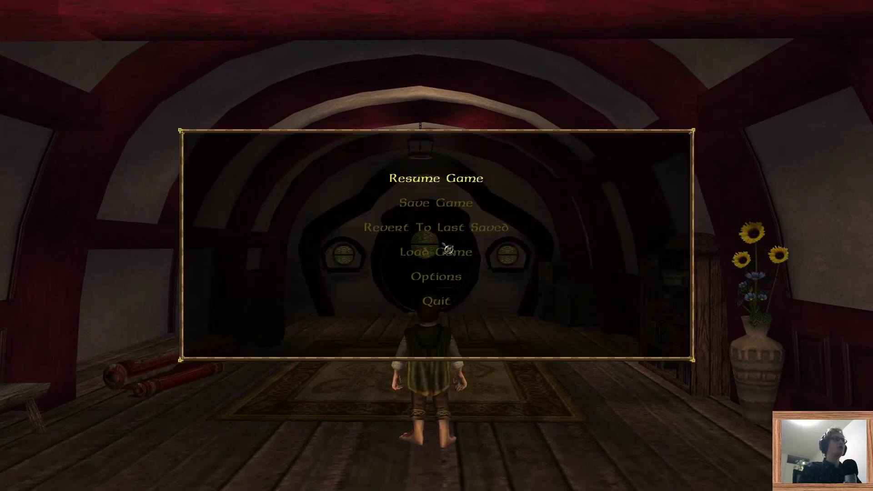
{"action": "left_click", "coordinate": [461, 276]}
{"action": "left_click", "coordinate": [472, 222]}
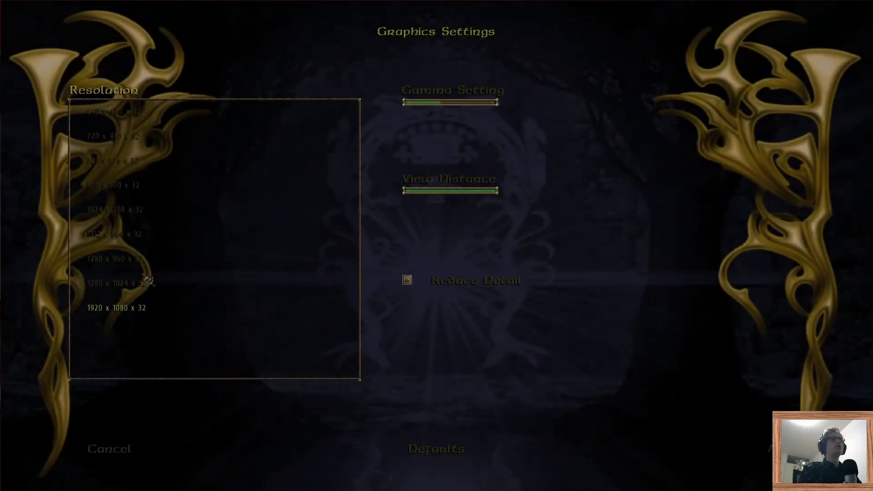
{"action": "left_click", "coordinate": [133, 263]}
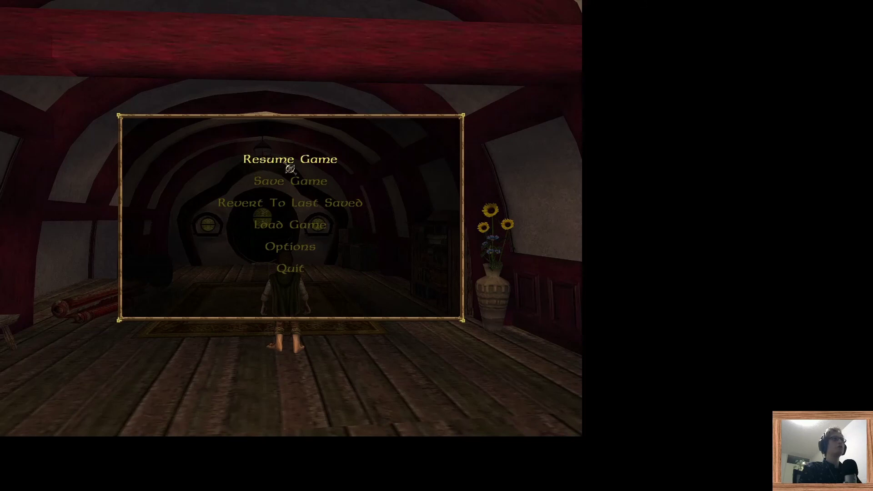
{"action": "left_click", "coordinate": [290, 167]}
{"action": "key", "text": "w"}
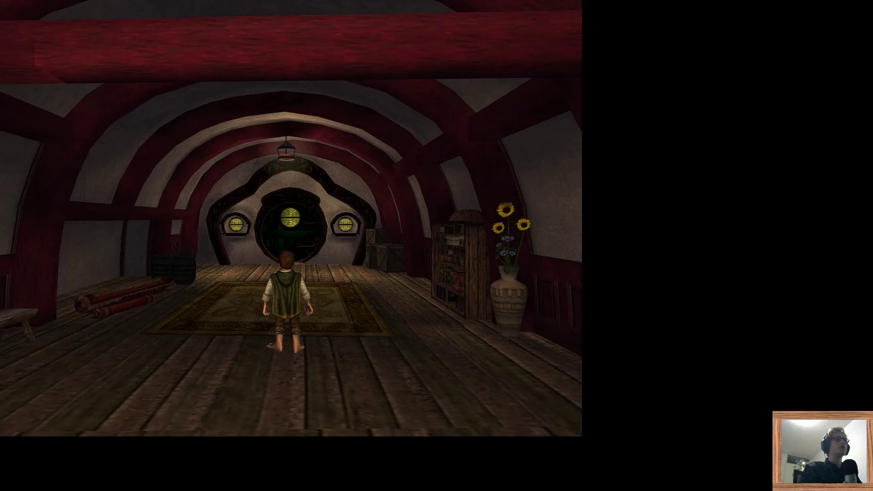
Return the graphics resolution to 1920 x 1080 x 32, resume the game and run from the entrance hall back through Bag End.
{"action": "key", "text": "Escape"}
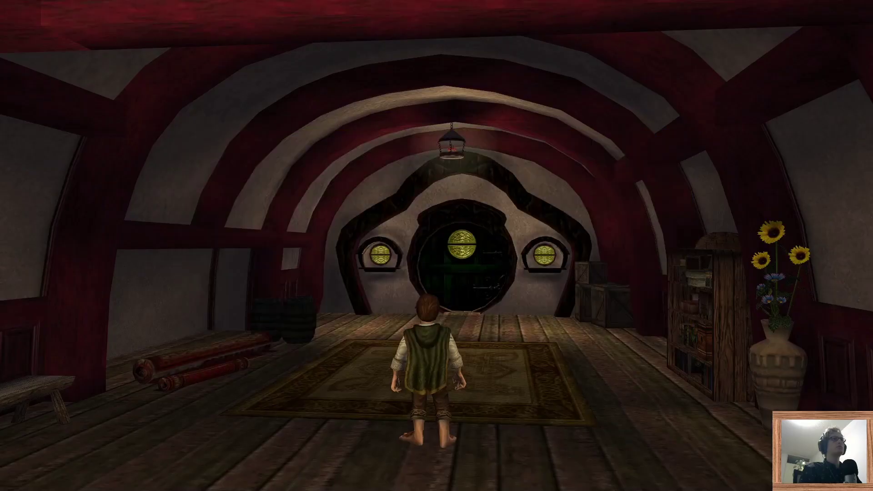
{"action": "key", "text": "w"}
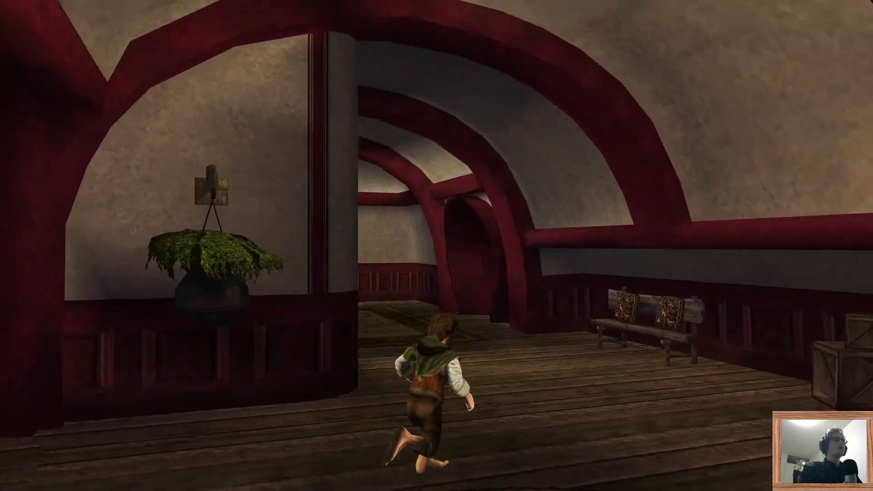
{"action": "key", "text": "a"}
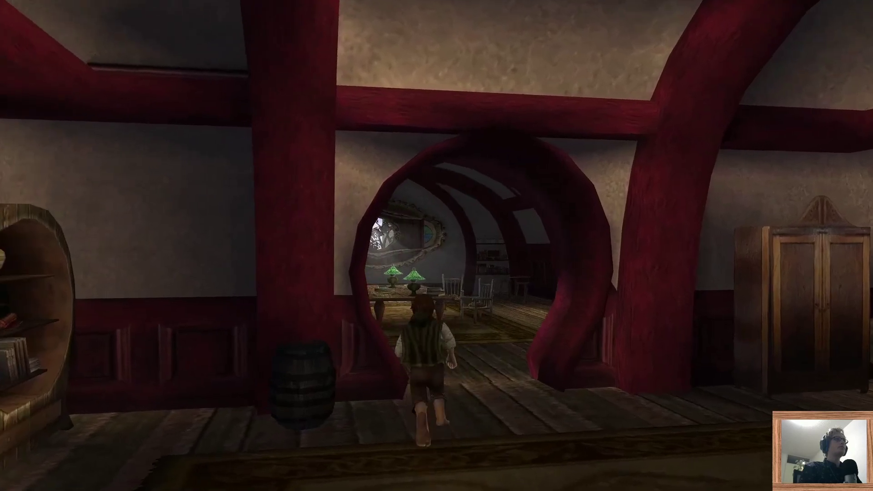